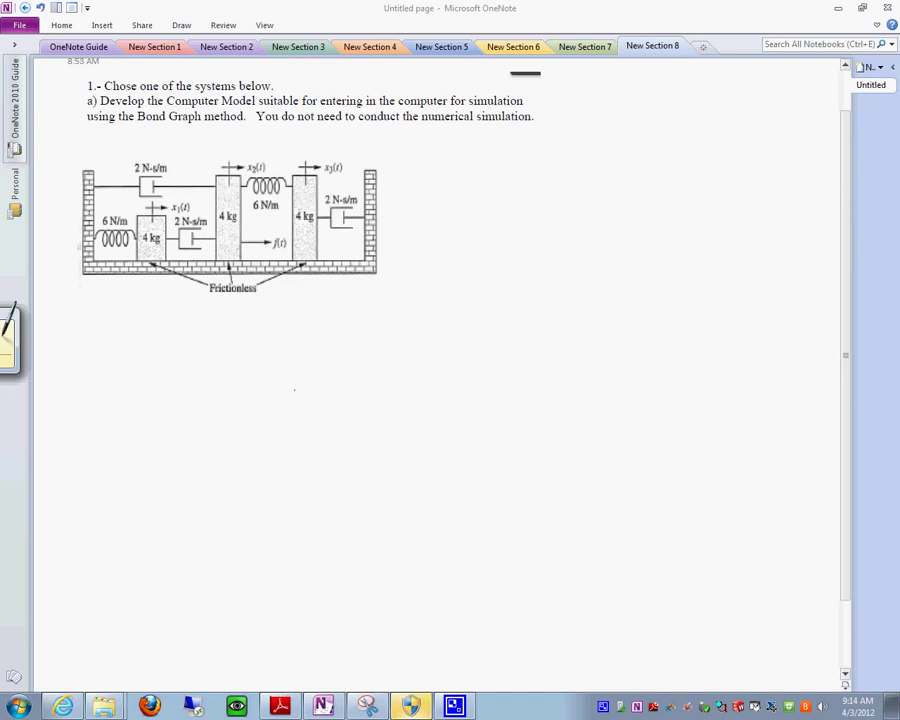
Step: Draw a trial ink stroke below the mass-spring-damper diagram and show the Draw tools
left_click_drag(291, 433, 330, 393)
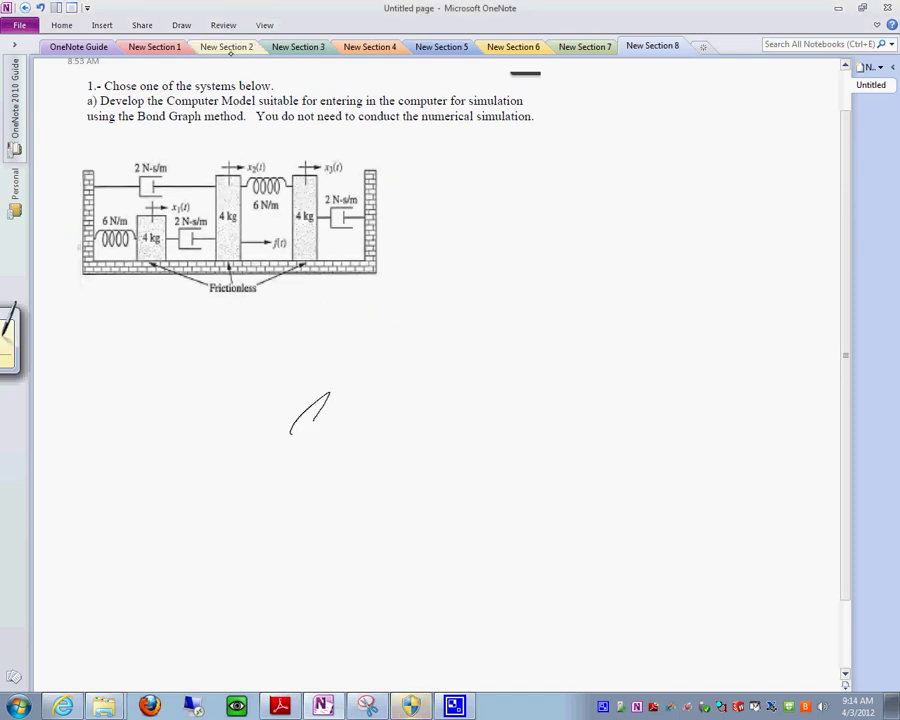
left_click(181, 25)
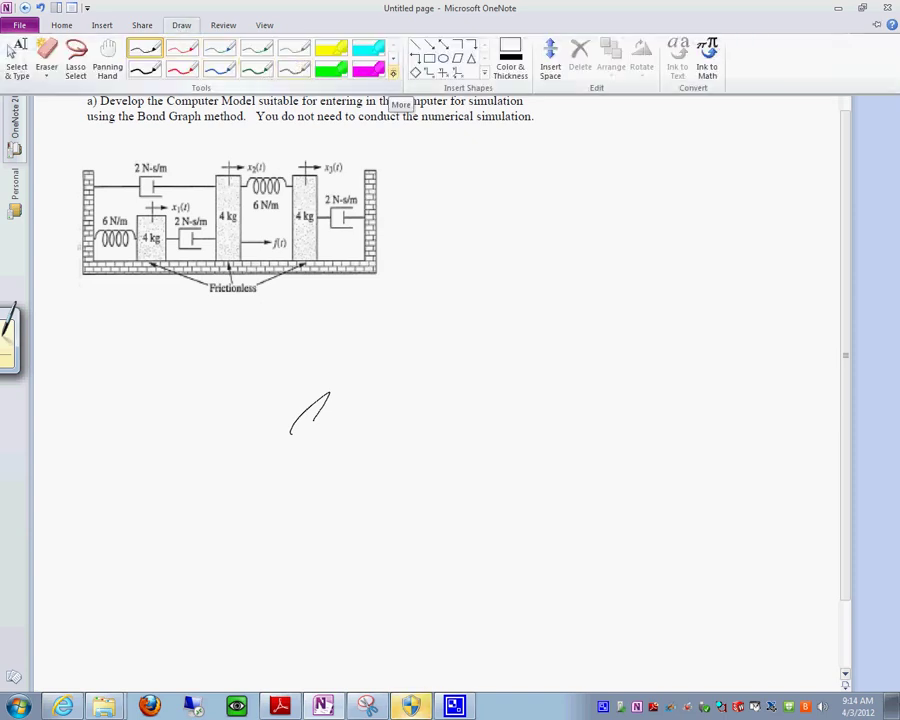
Step: Select the thin blue pen and keep the ribbon expanded by unchecking Minimize the Ribbon
left_click(394, 73)
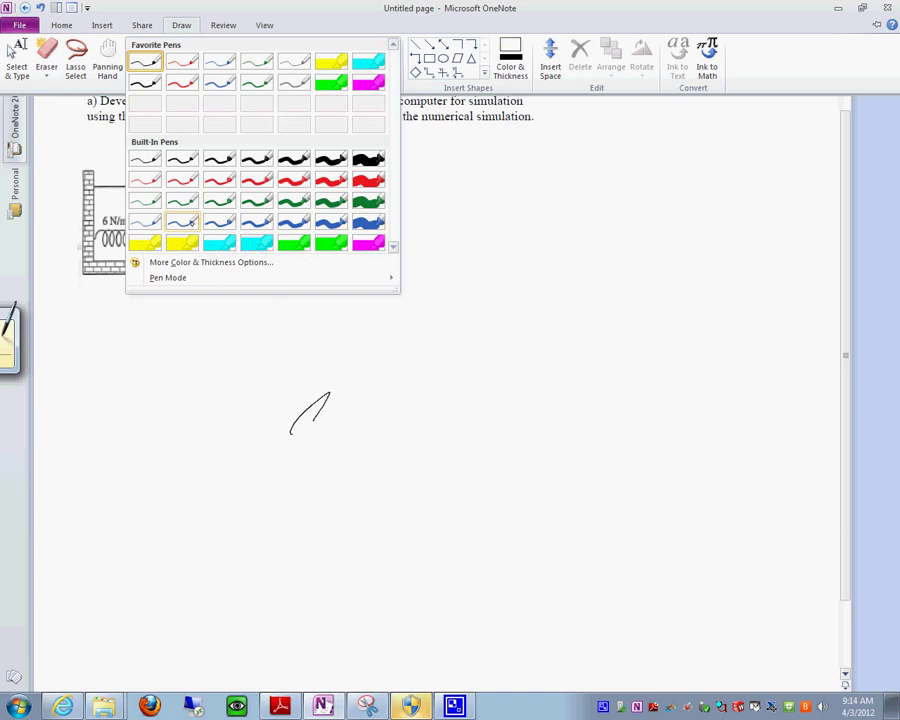
left_click(219, 221)
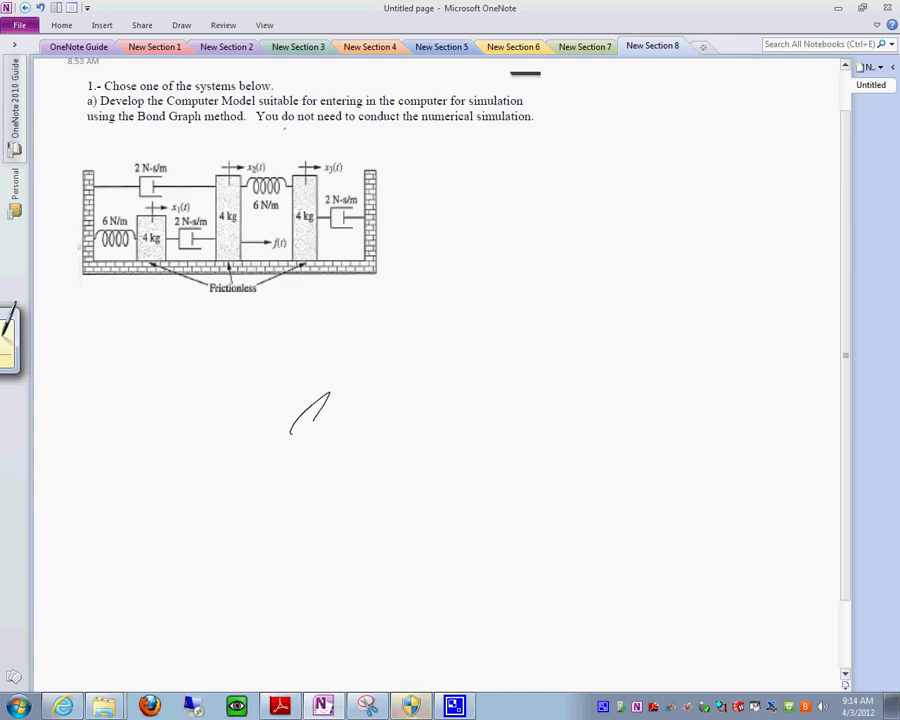
left_click(181, 25)
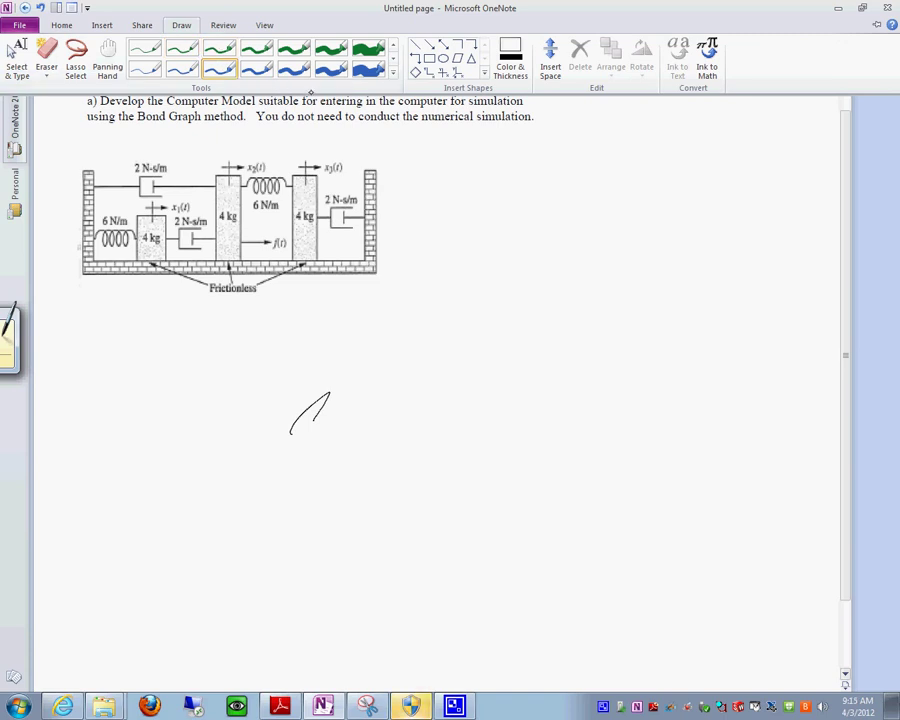
right_click(753, 56)
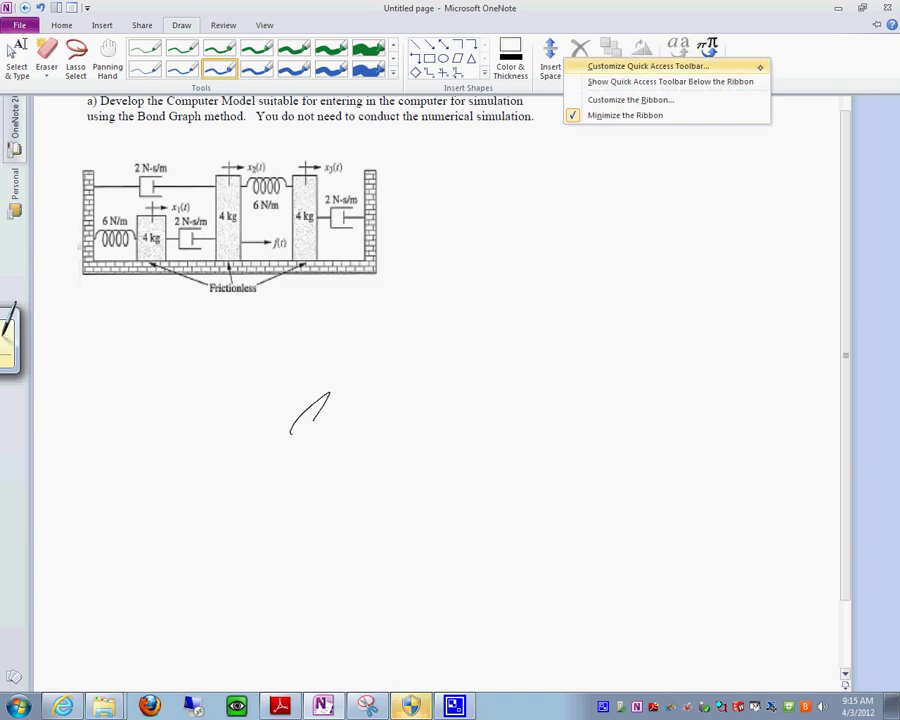
left_click(691, 116)
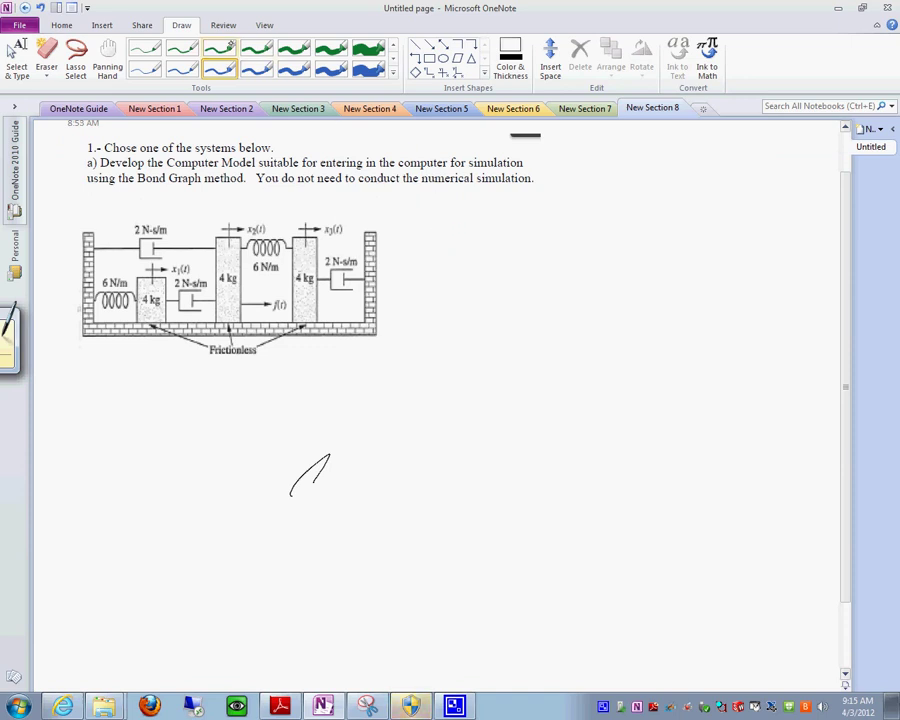
Step: Erase the trial stroke, then return to the thin blue pen
left_click(46, 55)
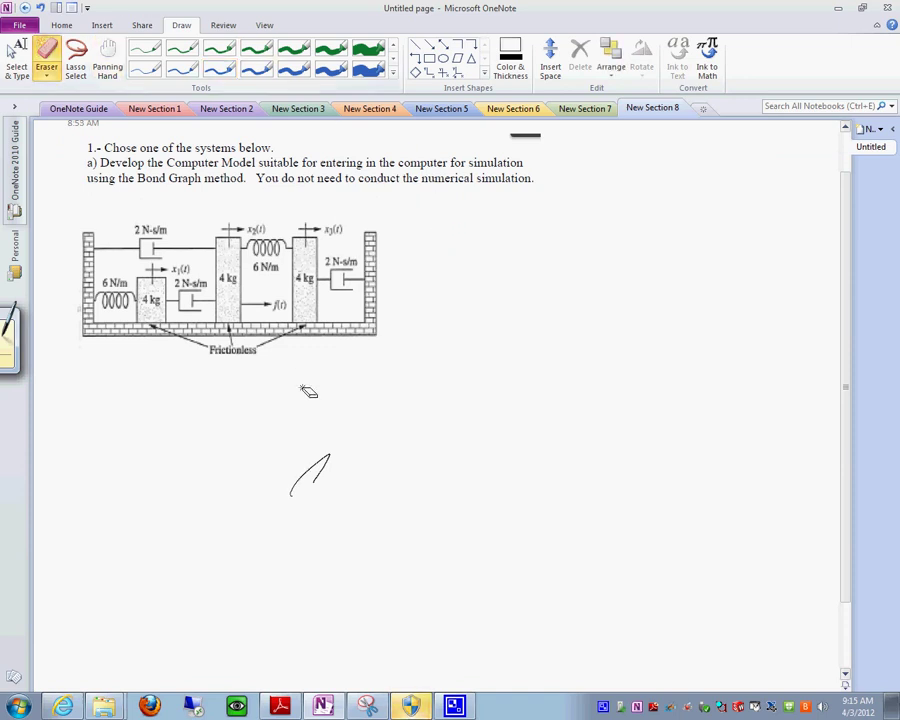
left_click(302, 478)
left_click(219, 68)
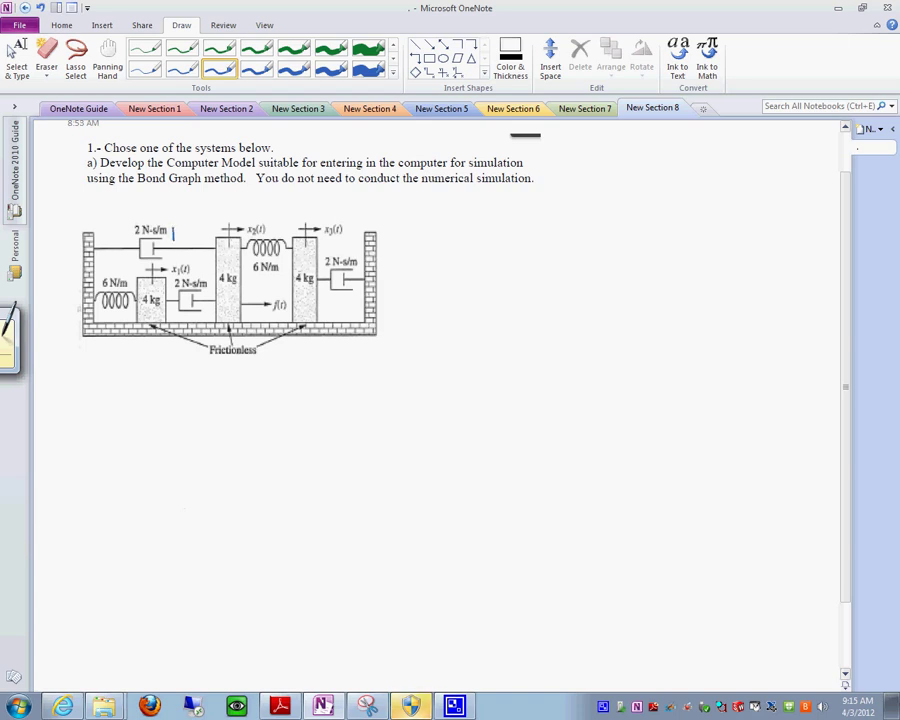
left_click_drag(173, 227, 185, 240)
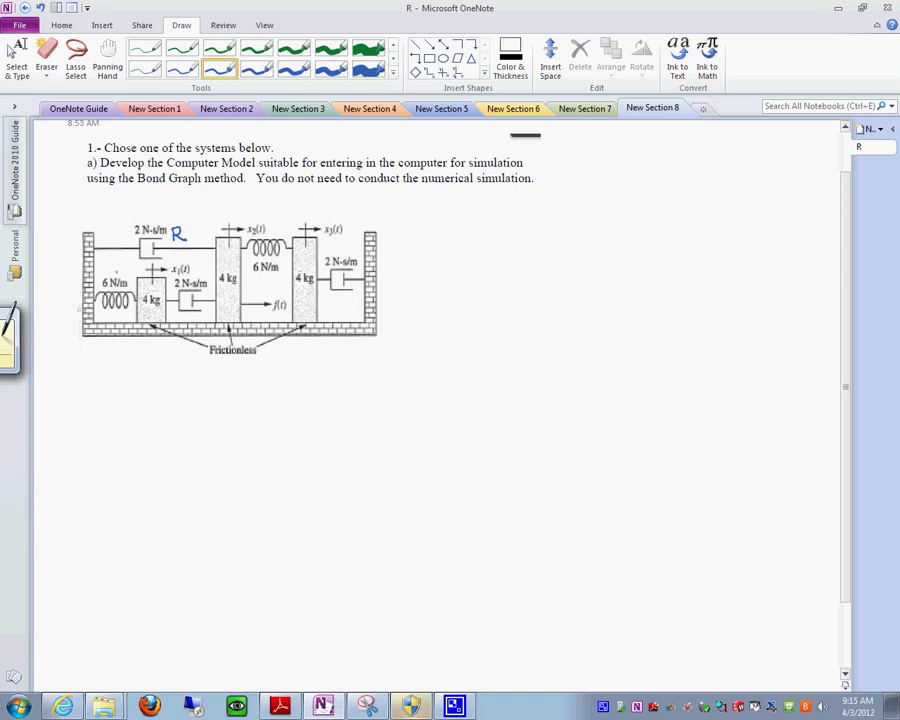
Step: Label the left spring C, the dampers R1 and R2, and the masses I1 and I2 in blue
left_click_drag(118, 270, 118, 284)
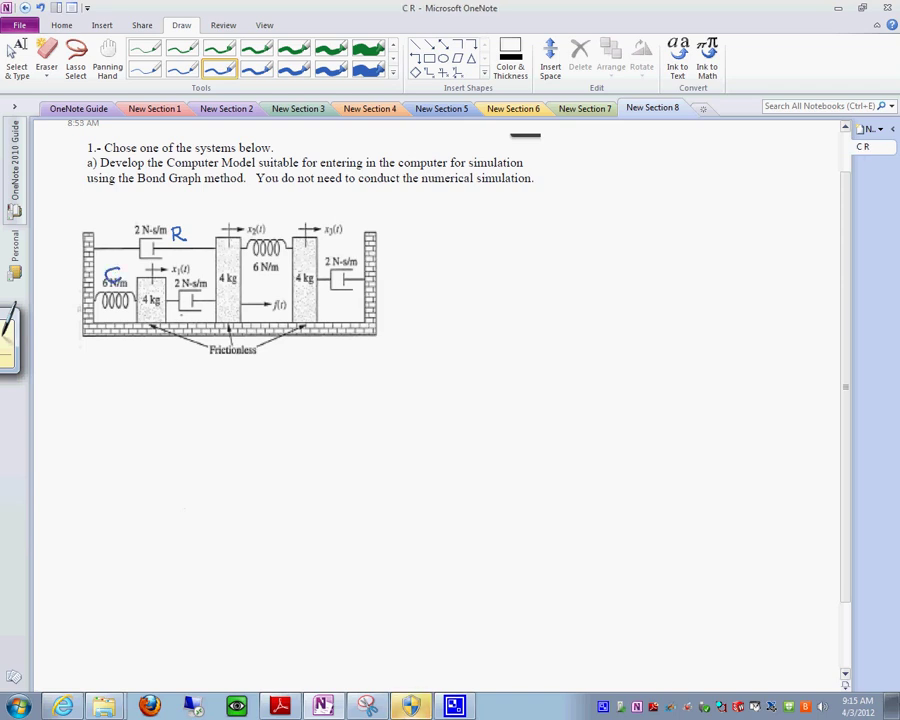
mouse_move(190, 314)
left_mouse_down()
mouse_move(190, 328)
mouse_move(199, 328)
left_mouse_up()
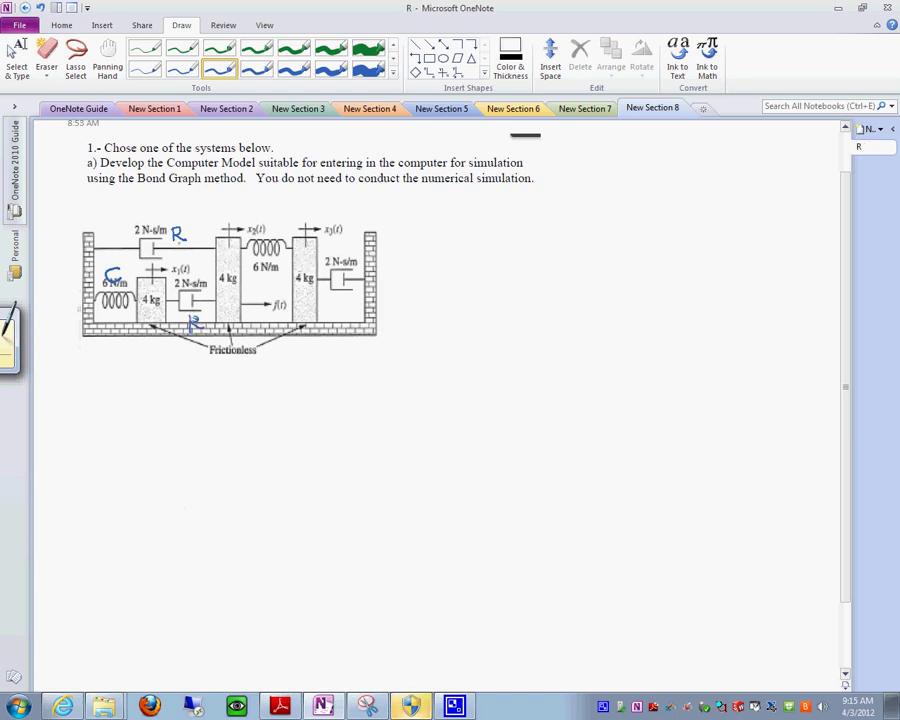
left_click_drag(187, 231, 189, 241)
left_click_drag(199, 324, 209, 331)
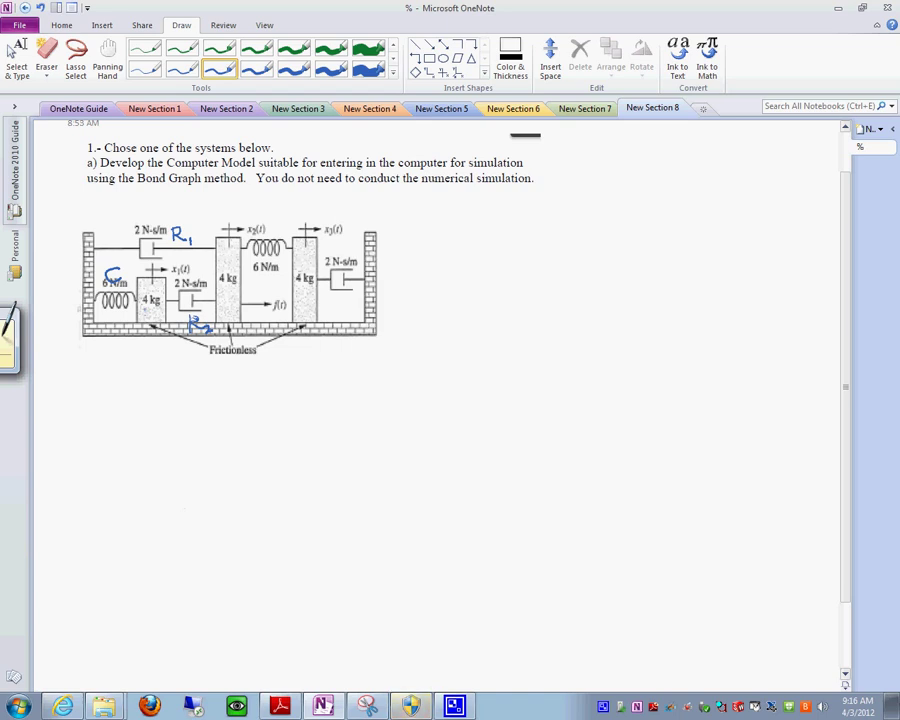
mouse_move(148, 307)
left_mouse_down()
mouse_move(148, 320)
mouse_move(154, 307)
mouse_move(156, 319)
left_mouse_up()
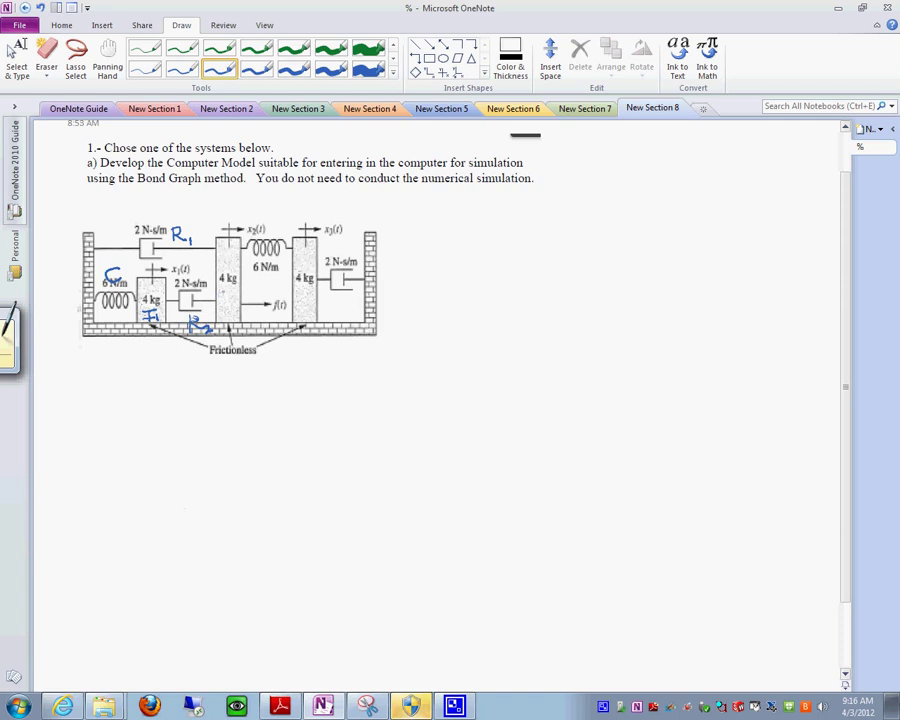
left_click_drag(217, 293, 229, 292)
left_click_drag(223, 293, 237, 307)
Step: Label the middle spring C2, the force SE, mass I3, damper R3 and the left wall SF
left_click_drag(285, 225, 290, 236)
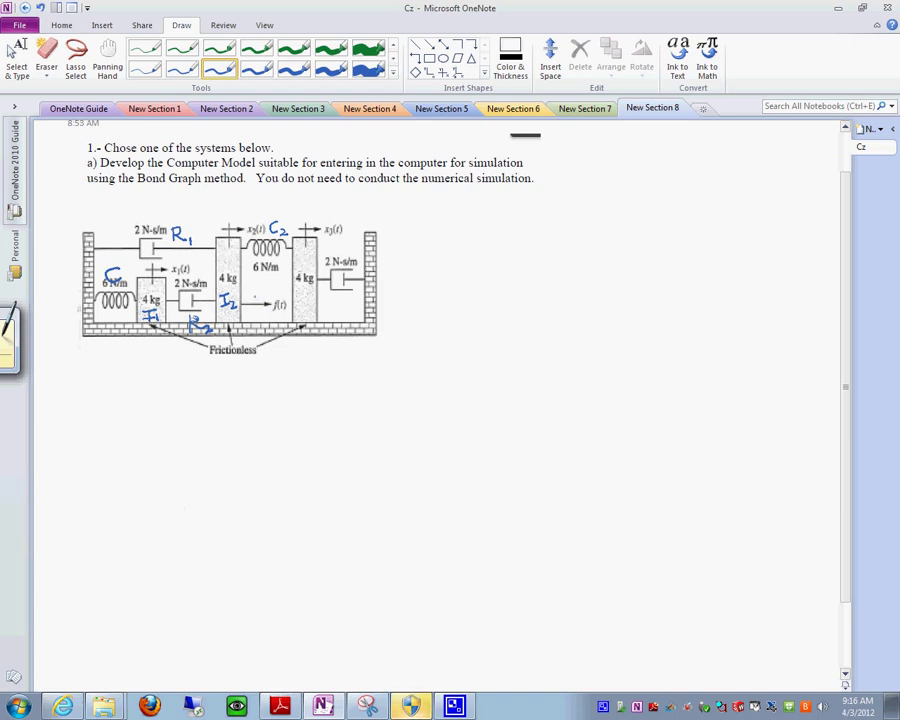
mouse_move(260, 289)
left_mouse_down()
mouse_move(257, 298)
mouse_move(272, 298)
left_mouse_up()
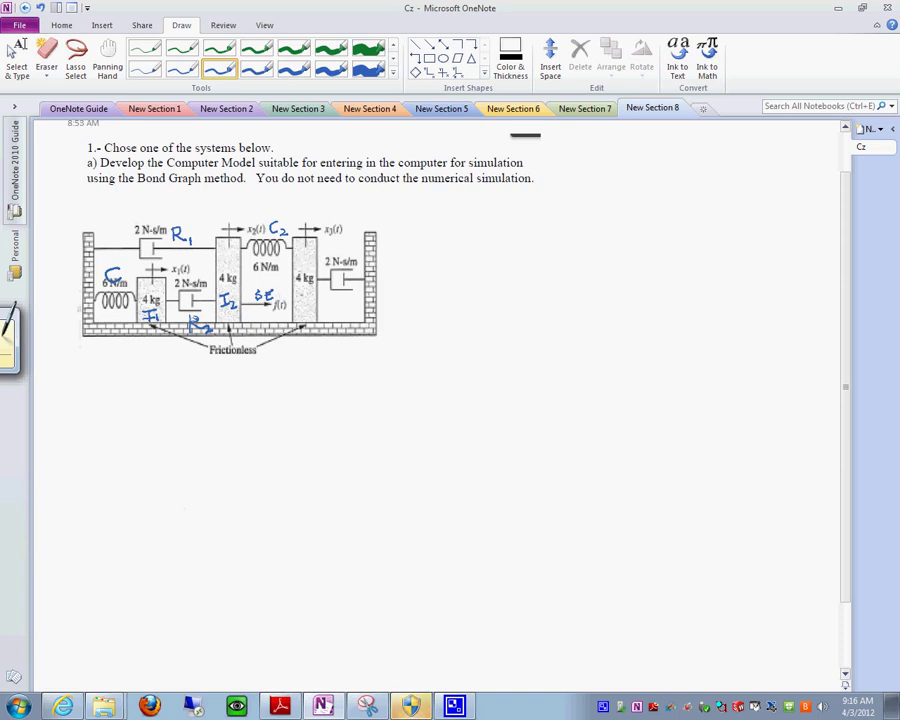
mouse_move(299, 297)
left_mouse_down()
mouse_move(309, 297)
mouse_move(311, 319)
left_mouse_up()
left_click_drag(345, 244, 358, 265)
mouse_move(54, 279)
left_mouse_down()
mouse_move(48, 293)
mouse_move(63, 286)
mouse_move(62, 311)
mouse_move(72, 316)
left_mouse_up()
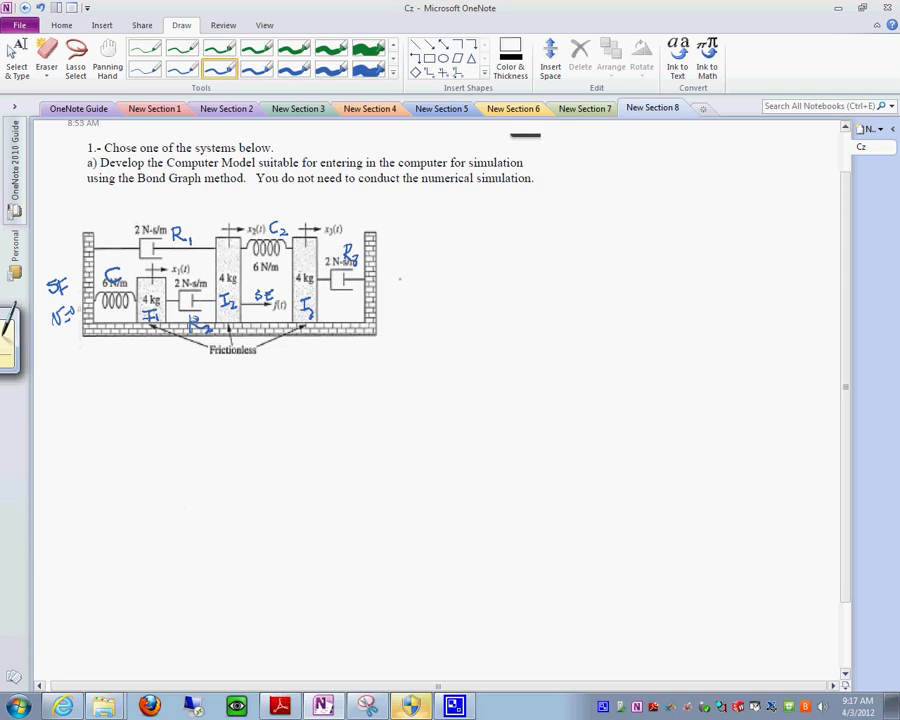
Step: Handwrite SF with v=0 beside the right wall of the diagram
mouse_move(402, 274)
left_mouse_down()
mouse_move(397, 287)
mouse_move(414, 273)
left_mouse_up()
mouse_move(409, 273)
left_mouse_down()
mouse_move(409, 287)
mouse_move(419, 279)
mouse_move(406, 302)
mouse_move(412, 311)
left_mouse_up()
mouse_move(421, 304)
left_mouse_down()
mouse_move(419, 313)
mouse_move(421, 304)
left_mouse_up()
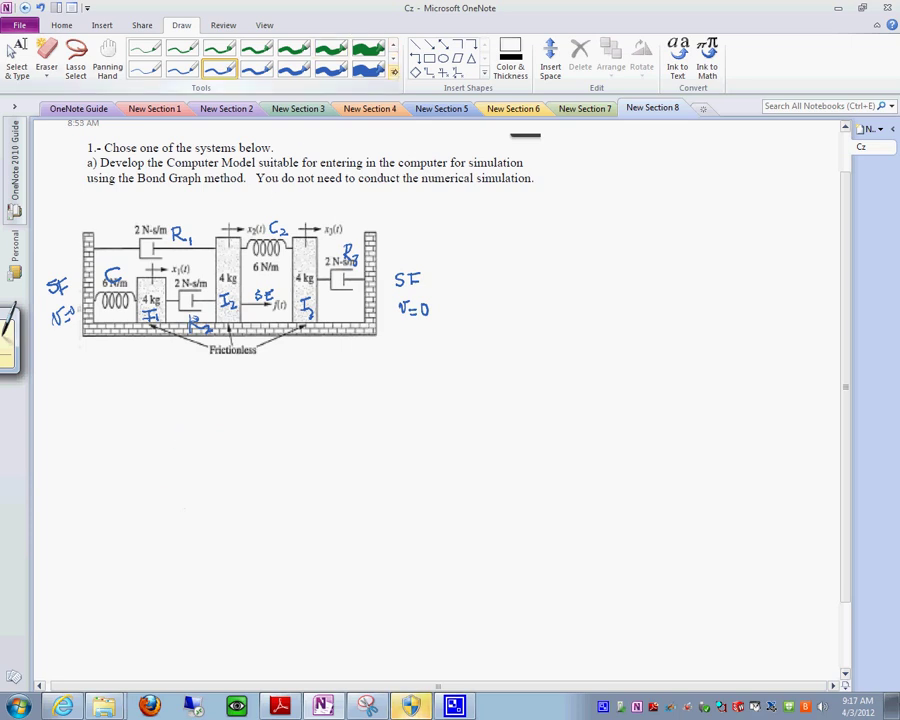
left_click(394, 71)
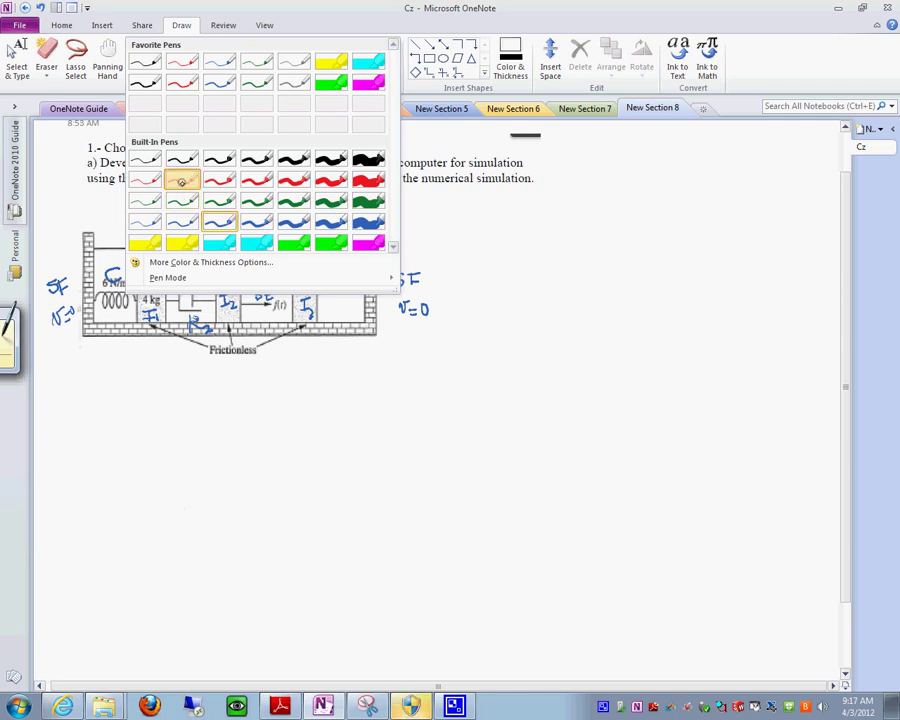
Step: With the thin red pen, write 1-junctions for v1, v2 and v3 beneath the diagram
left_click(181, 181)
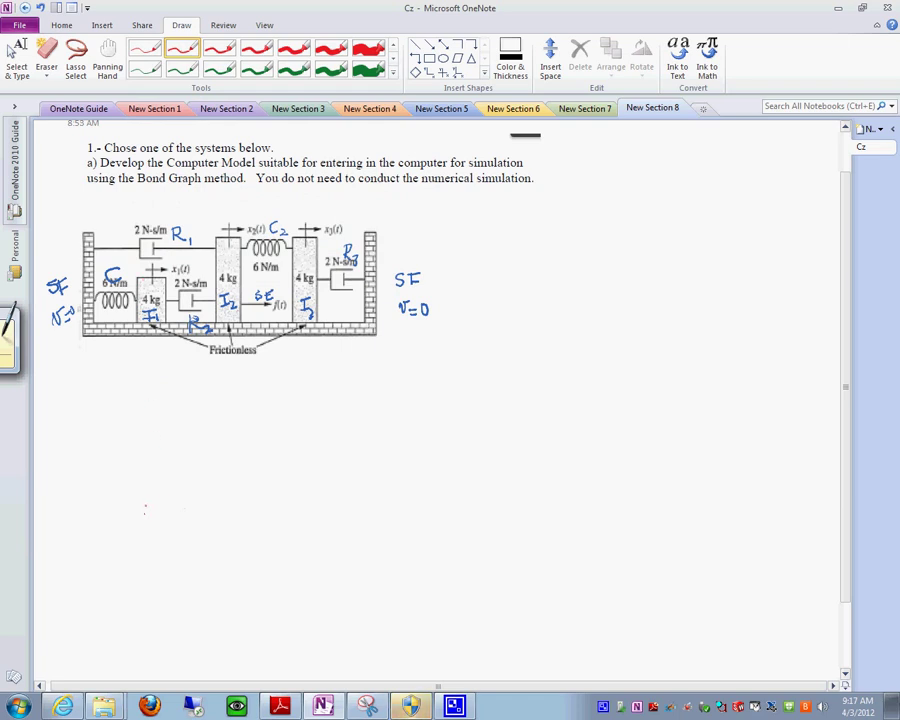
mouse_move(143, 489)
left_mouse_down()
mouse_move(147, 482)
mouse_move(155, 517)
left_mouse_up()
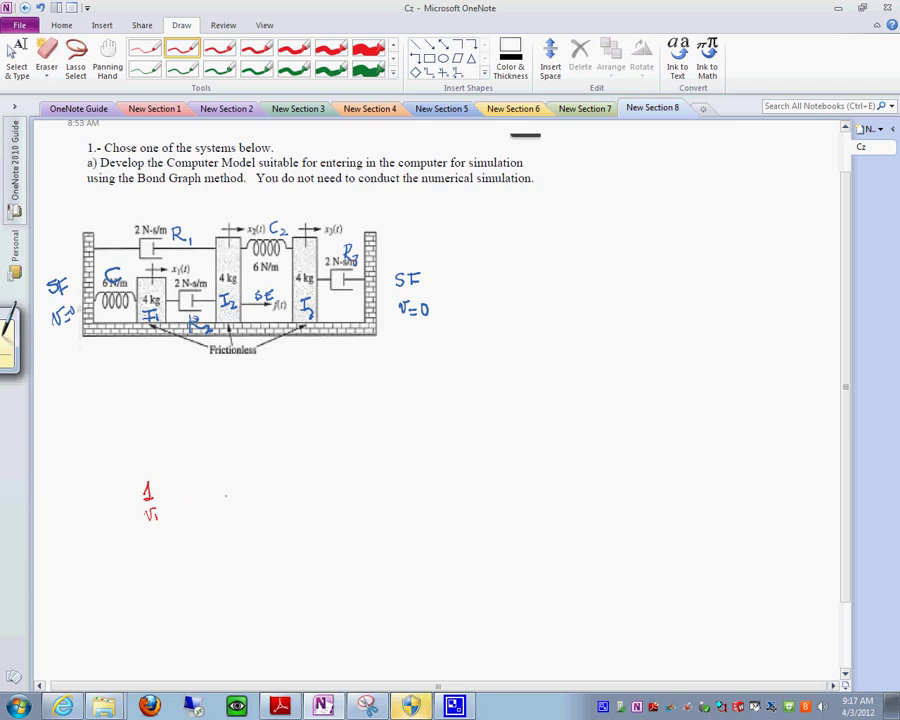
left_click_drag(234, 483, 238, 492)
mouse_move(233, 513)
left_mouse_down()
mouse_move(246, 506)
mouse_move(253, 516)
left_mouse_up()
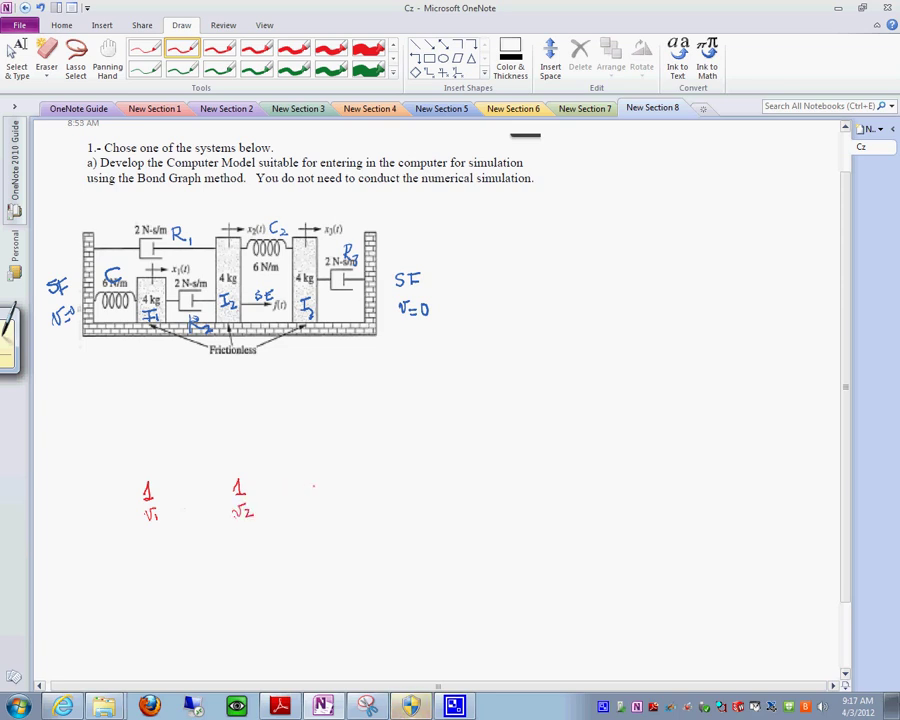
left_click_drag(335, 479, 349, 515)
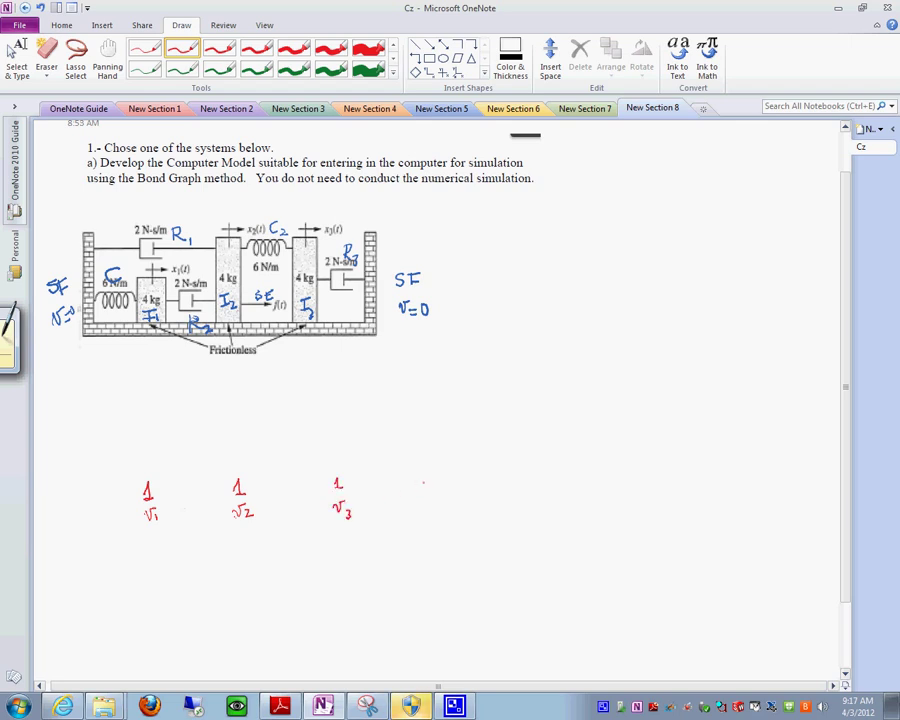
Step: Add 1-junctions labelled vw=0 for the right and far-left walls
mouse_move(420, 474)
left_mouse_down()
mouse_move(430, 486)
mouse_move(425, 509)
mouse_move(454, 501)
left_mouse_up()
left_click_drag(447, 505, 461, 500)
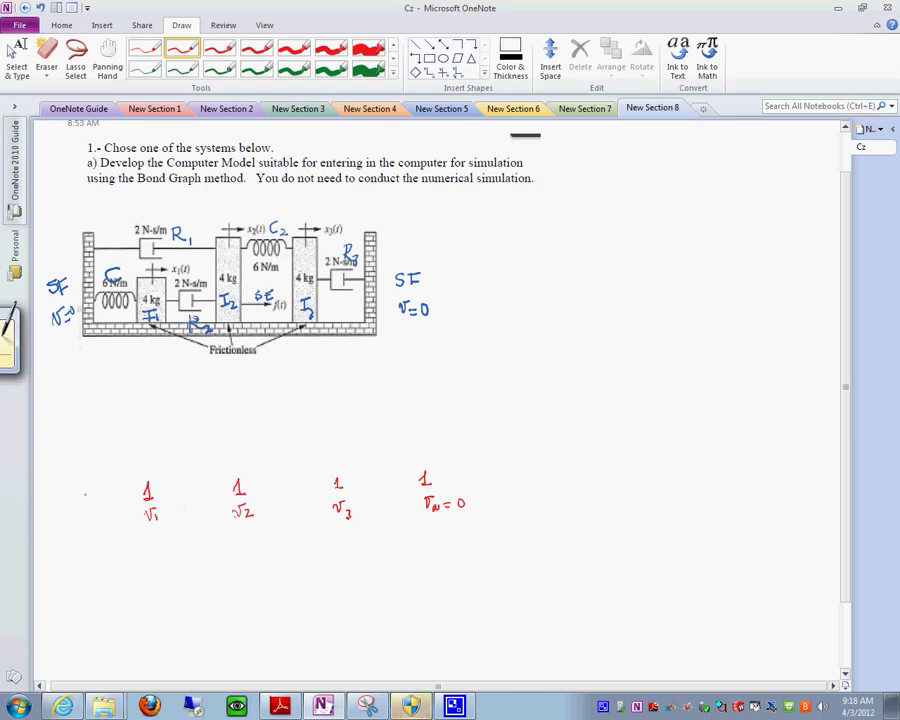
left_click_drag(85, 487, 89, 502)
mouse_move(72, 518)
left_mouse_down()
mouse_move(84, 516)
mouse_move(89, 527)
mouse_move(100, 519)
left_mouse_up()
left_click_drag(95, 523, 102, 518)
left_click_drag(537, 206, 544, 214)
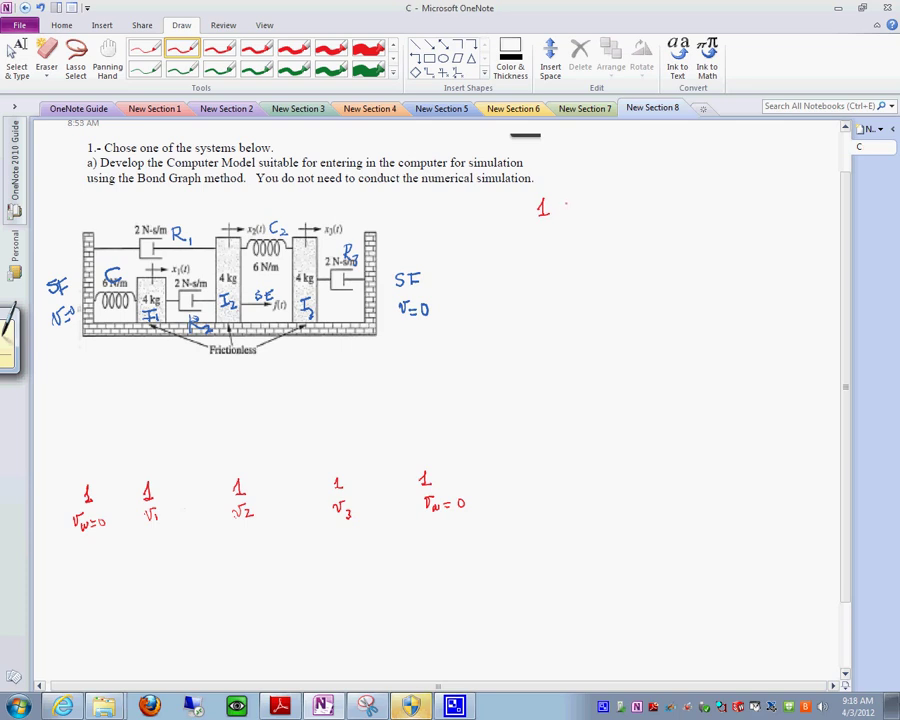
Step: Write step 1, 'Recognize Elements', at the top right in red
mouse_move(565, 200)
left_mouse_down()
mouse_move(576, 214)
mouse_move(648, 213)
left_mouse_up()
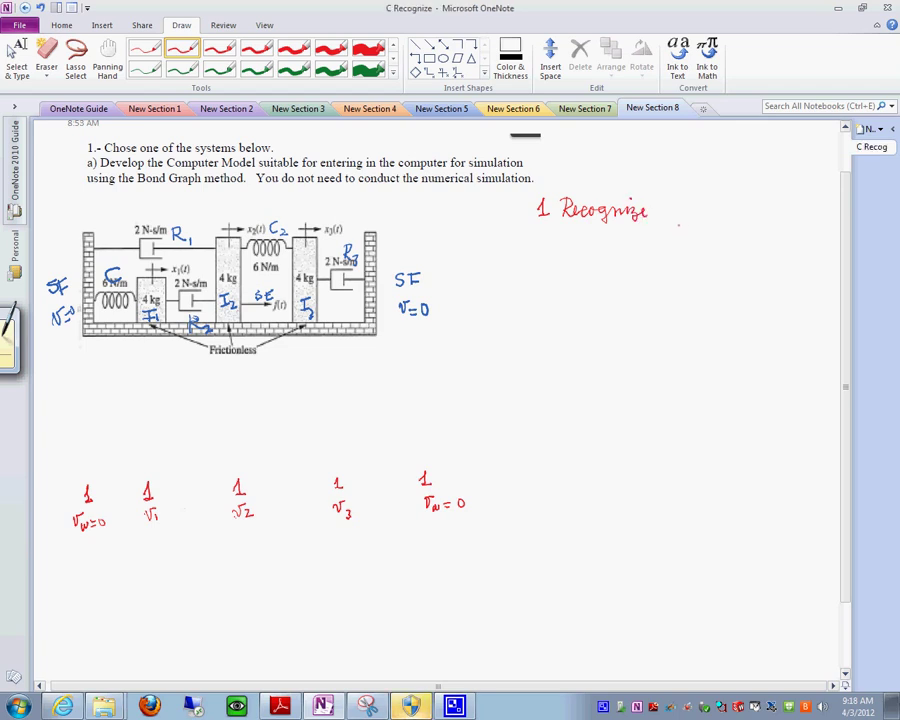
mouse_move(677, 197)
left_mouse_down()
mouse_move(680, 214)
mouse_move(705, 204)
mouse_move(739, 212)
left_mouse_up()
left_click(593, 244)
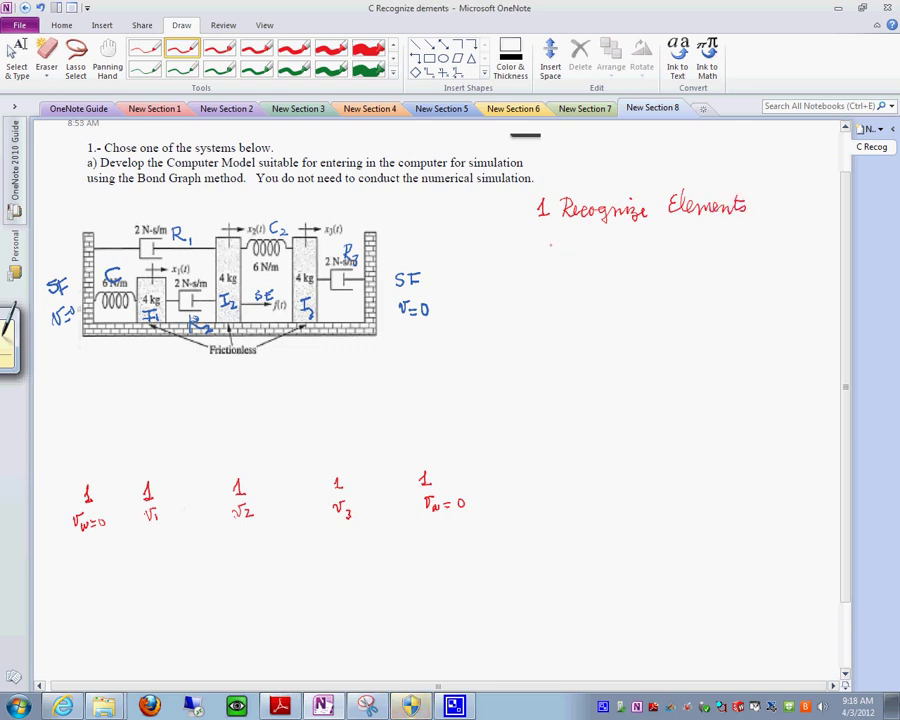
Step: Write step 2: use a 1 junction for the distinct velocities
mouse_move(535, 240)
left_mouse_down()
mouse_move(537, 254)
mouse_move(587, 254)
left_mouse_up()
left_click(558, 252)
left_click(591, 253)
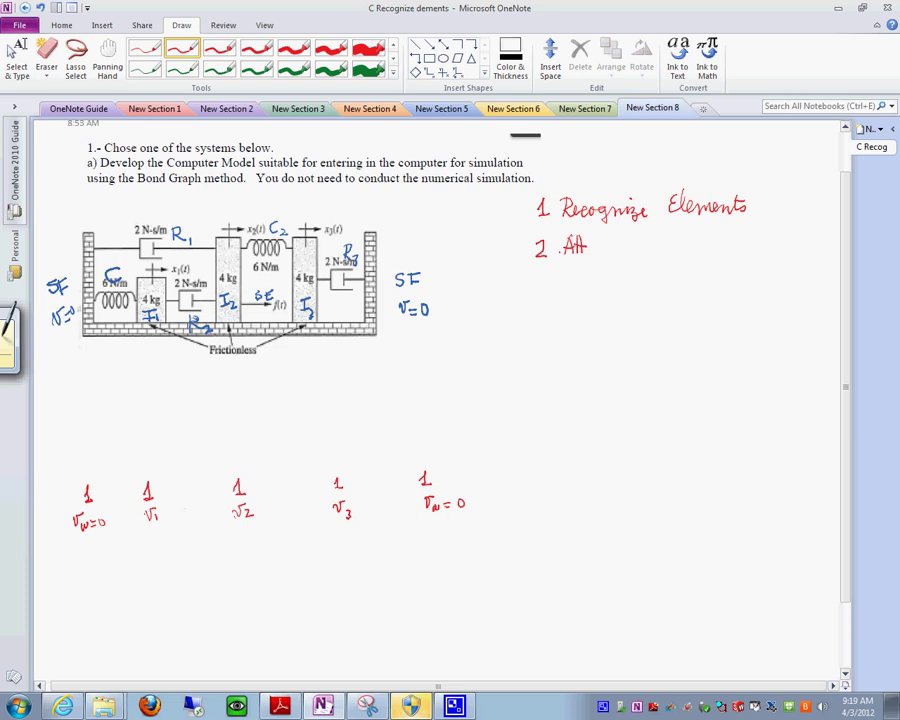
mouse_move(566, 240)
left_mouse_down()
mouse_move(647, 262)
mouse_move(667, 250)
mouse_move(697, 251)
mouse_move(699, 241)
mouse_move(742, 250)
mouse_move(781, 254)
left_mouse_up()
left_click_drag(776, 244, 797, 254)
left_click_drag(798, 248, 808, 244)
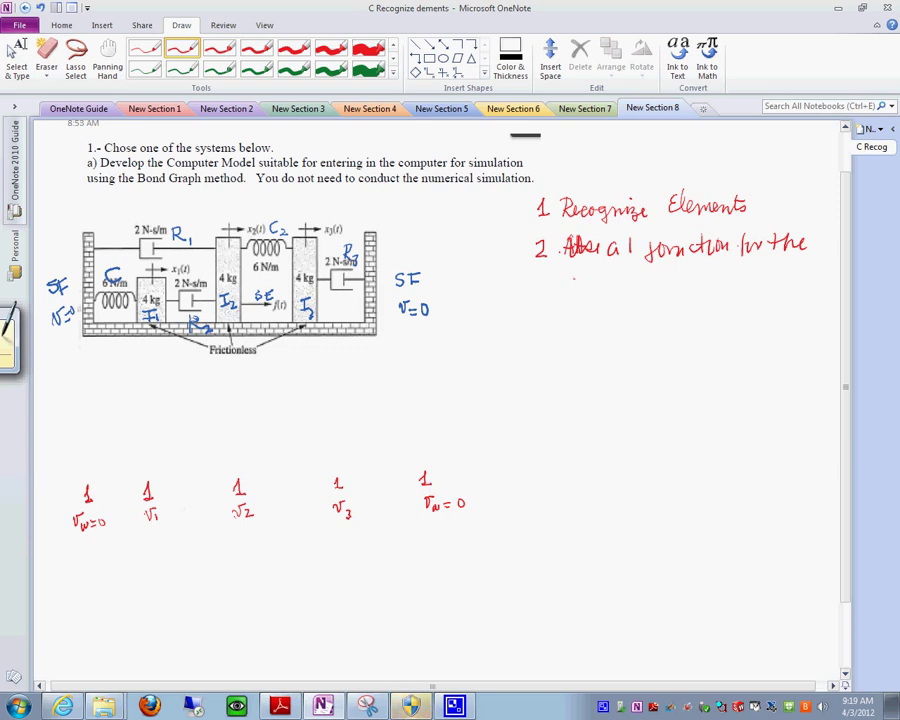
mouse_move(580, 280)
left_mouse_down()
mouse_move(581, 272)
mouse_move(587, 289)
mouse_move(632, 289)
left_mouse_up()
mouse_move(626, 281)
left_mouse_down()
mouse_move(660, 276)
mouse_move(671, 288)
left_mouse_up()
mouse_move(677, 272)
left_mouse_down()
mouse_move(678, 289)
mouse_move(688, 281)
mouse_move(709, 288)
left_mouse_up()
mouse_move(711, 283)
left_mouse_down()
mouse_move(741, 285)
mouse_move(730, 276)
left_mouse_up()
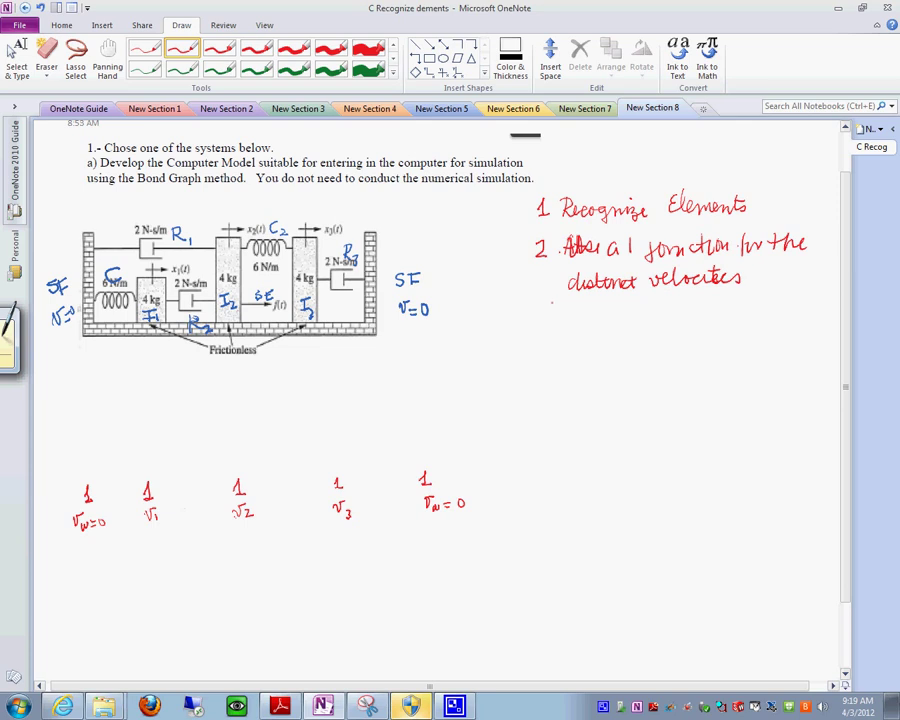
Step: Write step 3: Attach elements to these velocities
mouse_move(541, 305)
left_mouse_down()
mouse_move(541, 320)
mouse_move(569, 304)
mouse_move(583, 318)
left_mouse_up()
mouse_move(592, 301)
left_mouse_down()
mouse_move(593, 318)
mouse_move(598, 307)
mouse_move(602, 318)
mouse_move(654, 313)
mouse_move(661, 300)
mouse_move(700, 312)
left_mouse_up()
left_click(640, 312)
mouse_move(701, 312)
left_mouse_down()
mouse_move(724, 316)
mouse_move(747, 302)
left_mouse_up()
mouse_move(760, 305)
left_mouse_down()
mouse_move(777, 312)
mouse_move(786, 303)
left_mouse_up()
mouse_move(787, 297)
left_mouse_down()
mouse_move(796, 312)
mouse_move(807, 300)
left_mouse_up()
left_click_drag(807, 305, 813, 303)
mouse_move(574, 340)
left_mouse_down()
mouse_move(653, 345)
mouse_move(634, 337)
left_mouse_up()
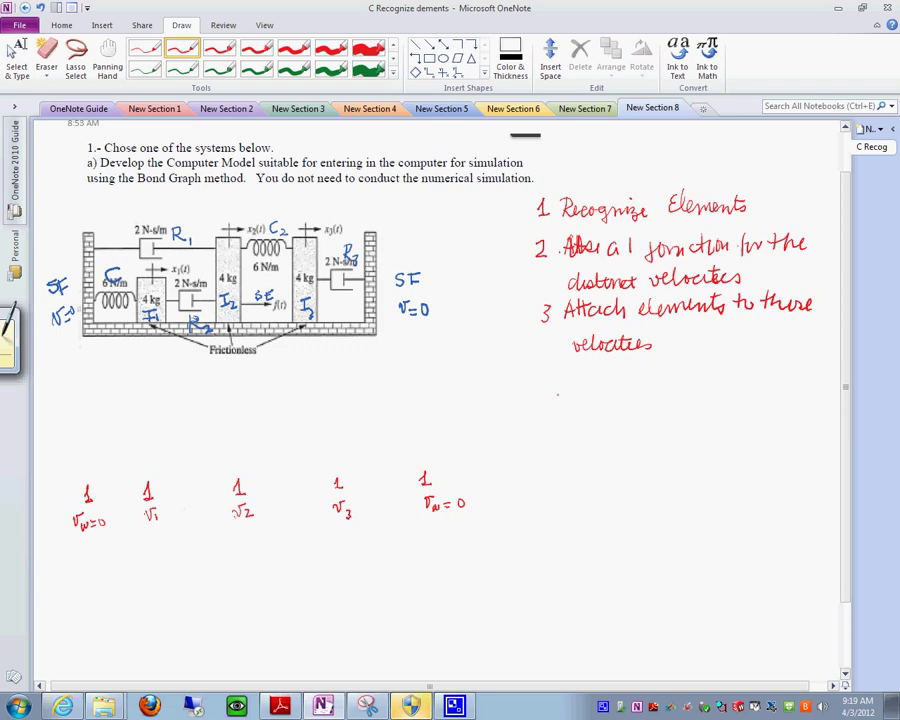
Step: Write step 4: use 0 junctions for the relative velocities
mouse_move(551, 369)
left_mouse_down()
mouse_move(605, 381)
mouse_move(666, 370)
mouse_move(665, 385)
mouse_move(668, 375)
mouse_move(740, 382)
left_mouse_up()
left_click(570, 386)
left_click(657, 377)
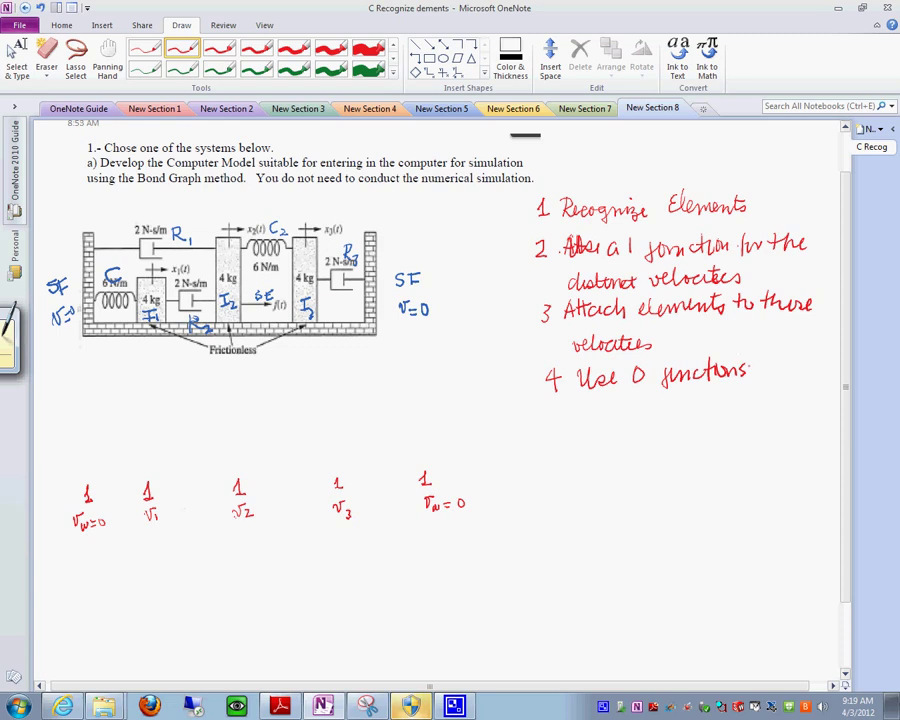
mouse_move(766, 362)
left_mouse_down()
mouse_move(760, 382)
mouse_move(770, 369)
mouse_move(790, 376)
mouse_move(797, 367)
left_mouse_up()
mouse_move(798, 360)
left_mouse_down()
mouse_move(804, 376)
mouse_move(811, 370)
left_mouse_up()
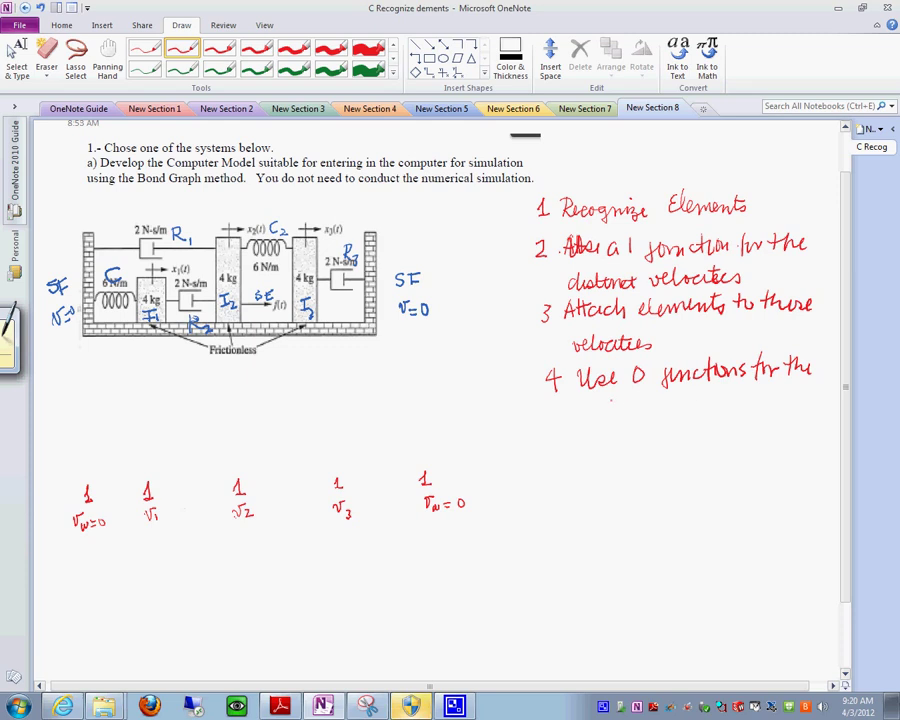
mouse_move(584, 406)
left_mouse_down()
mouse_move(645, 414)
mouse_move(658, 412)
mouse_move(636, 408)
mouse_move(764, 400)
mouse_move(755, 394)
left_mouse_up()
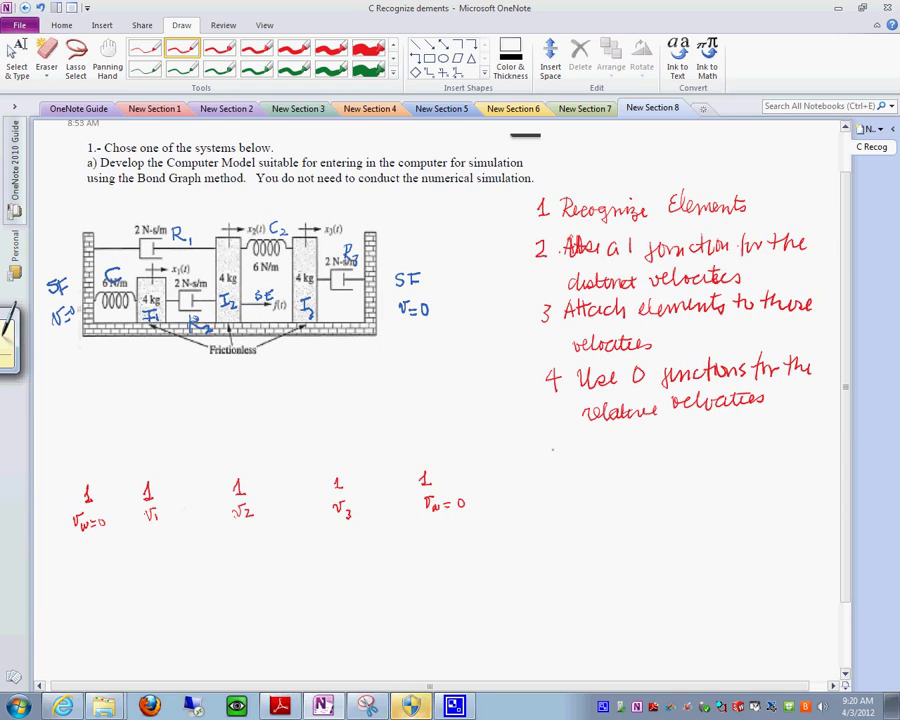
Step: Begin step 5 with 'Attach elements that' and a second line
mouse_move(551, 445)
left_mouse_down()
mouse_move(661, 450)
mouse_move(687, 434)
mouse_move(745, 444)
left_mouse_up()
mouse_move(757, 433)
left_mouse_down()
mouse_move(750, 443)
mouse_move(767, 433)
mouse_move(775, 443)
mouse_move(770, 435)
left_mouse_up()
left_click_drag(787, 429, 816, 437)
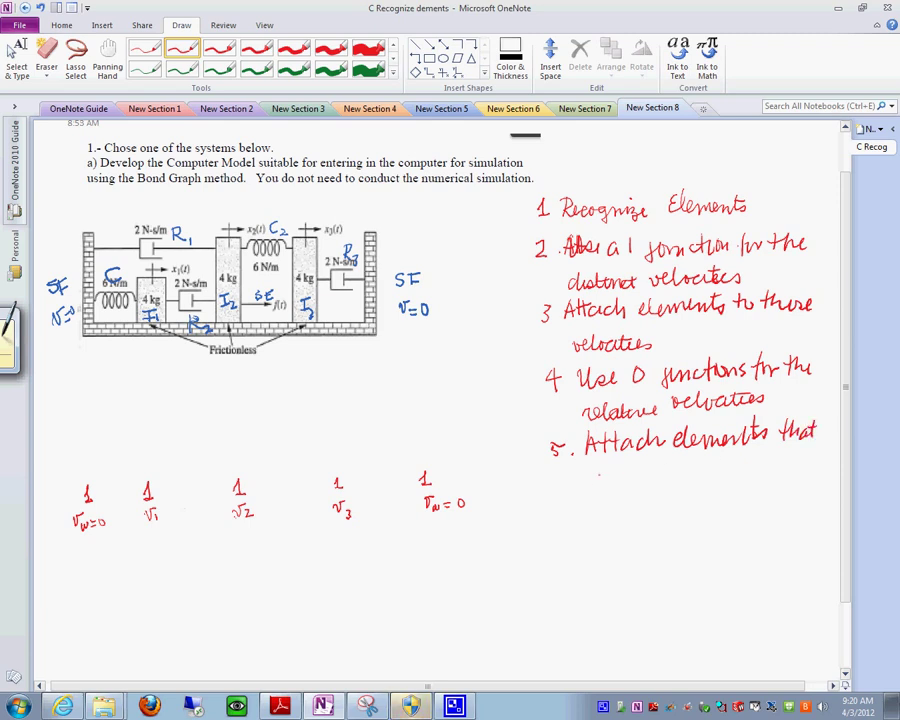
mouse_move(586, 486)
left_mouse_down()
mouse_move(662, 470)
mouse_move(685, 476)
left_mouse_up()
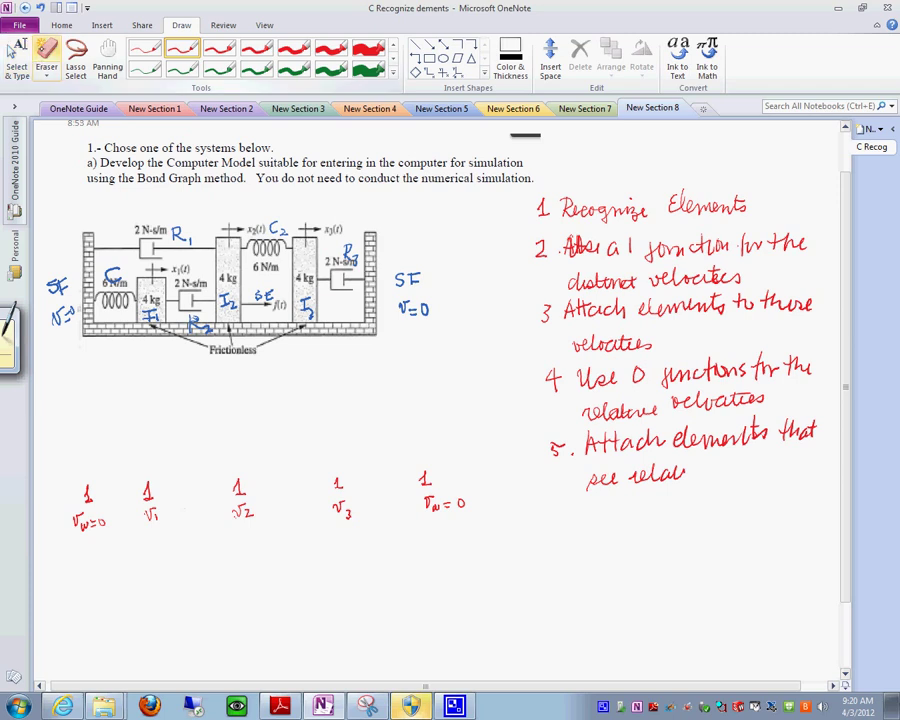
left_click(46, 55)
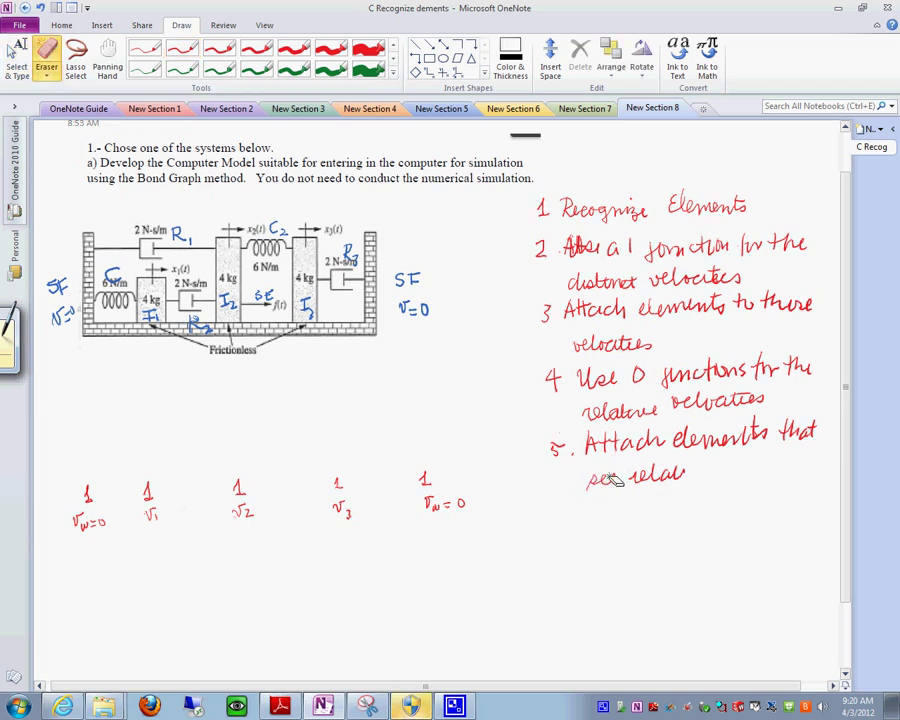
Step: Erase the unwanted words under step 5 and rewrite it as 'experience the relative' in red
mouse_move(604, 480)
left_mouse_down()
mouse_move(642, 484)
mouse_move(607, 484)
left_mouse_up()
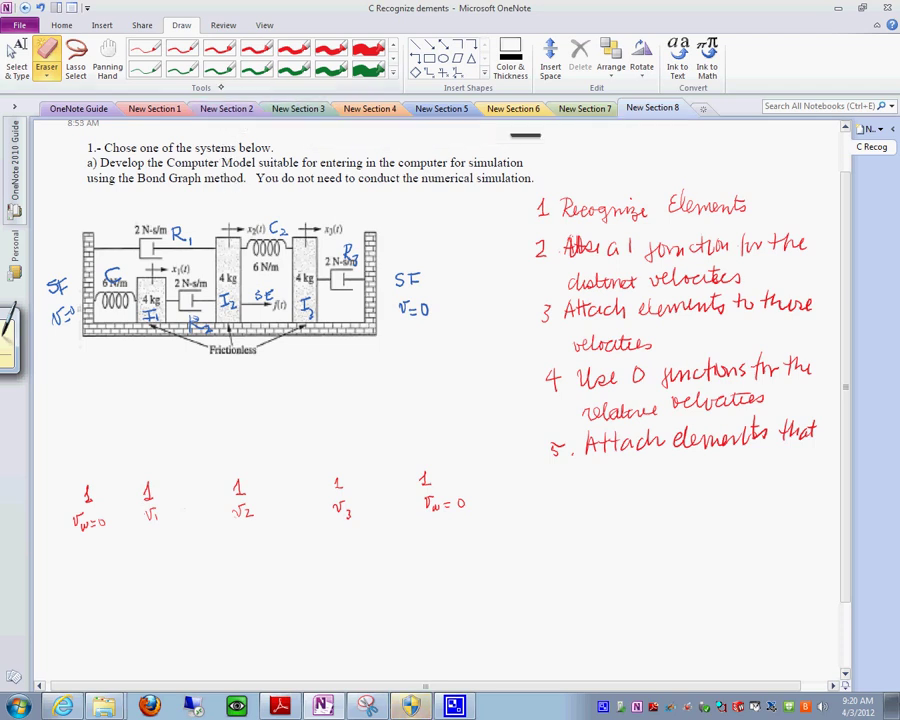
left_click(182, 47)
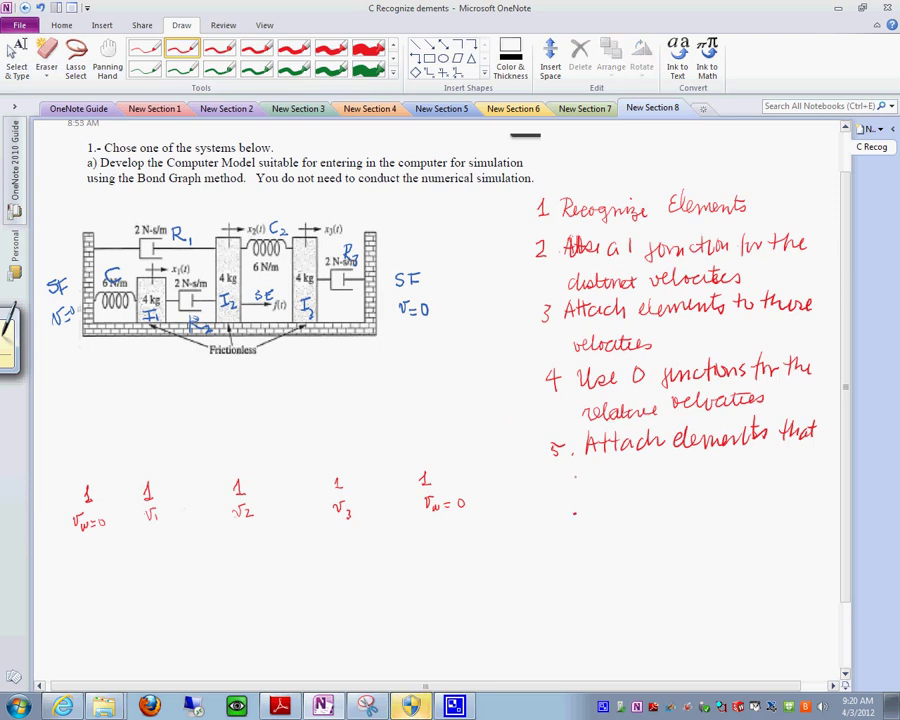
mouse_move(573, 468)
left_mouse_down()
mouse_move(630, 463)
mouse_move(684, 467)
mouse_move(681, 459)
mouse_move(791, 467)
mouse_move(799, 465)
mouse_move(774, 463)
mouse_move(812, 460)
left_mouse_up()
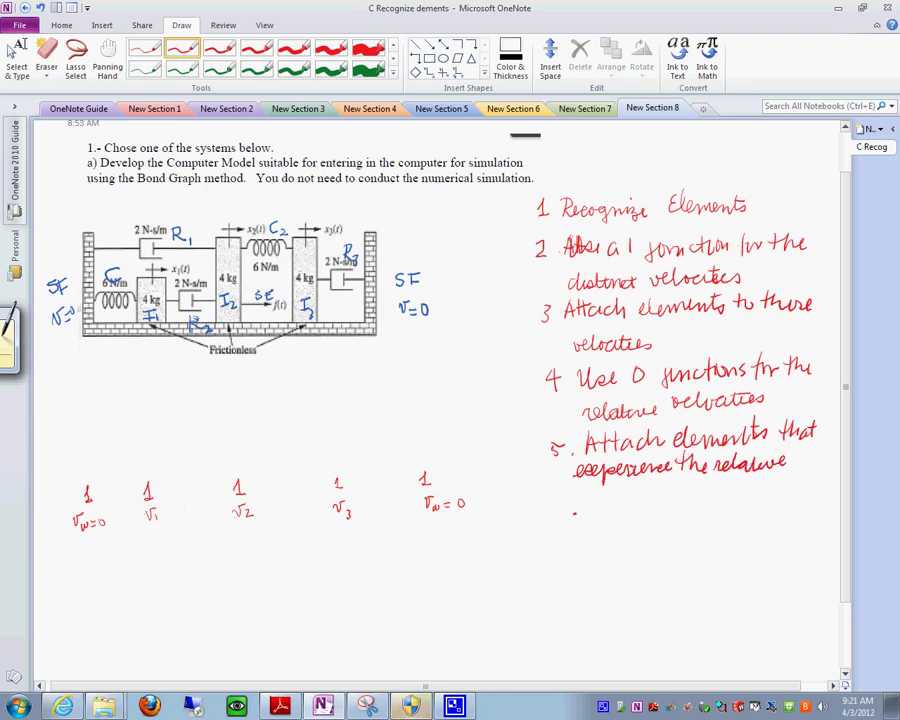
Step: End step 5 with 'velocities.' and add step 6: complete power flow and causal marks
left_click_drag(585, 494, 662, 494)
left_click(668, 496)
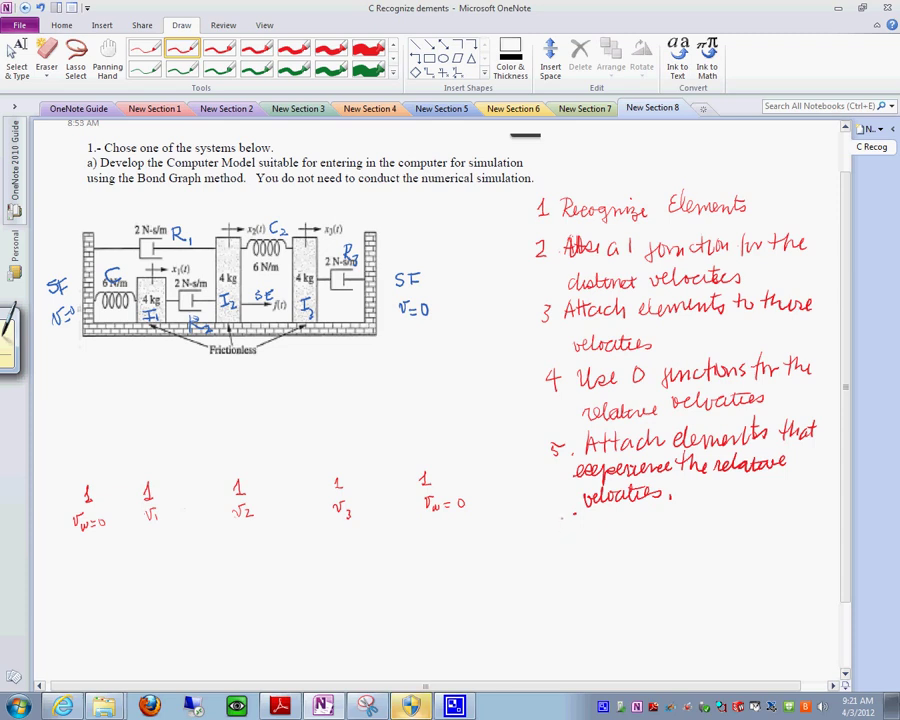
mouse_move(561, 515)
left_mouse_down()
mouse_move(612, 528)
mouse_move(658, 511)
mouse_move(673, 520)
mouse_move(673, 512)
mouse_move(681, 519)
mouse_move(741, 508)
mouse_move(743, 518)
mouse_move(794, 510)
mouse_move(826, 512)
left_mouse_up()
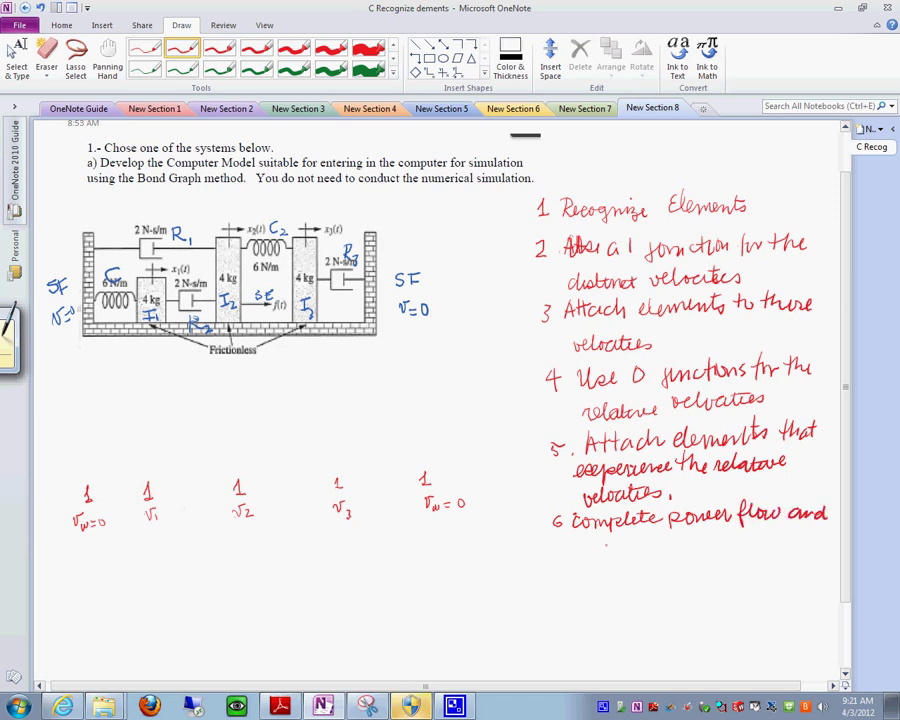
mouse_move(593, 540)
left_mouse_down()
mouse_move(602, 548)
mouse_move(740, 542)
left_mouse_up()
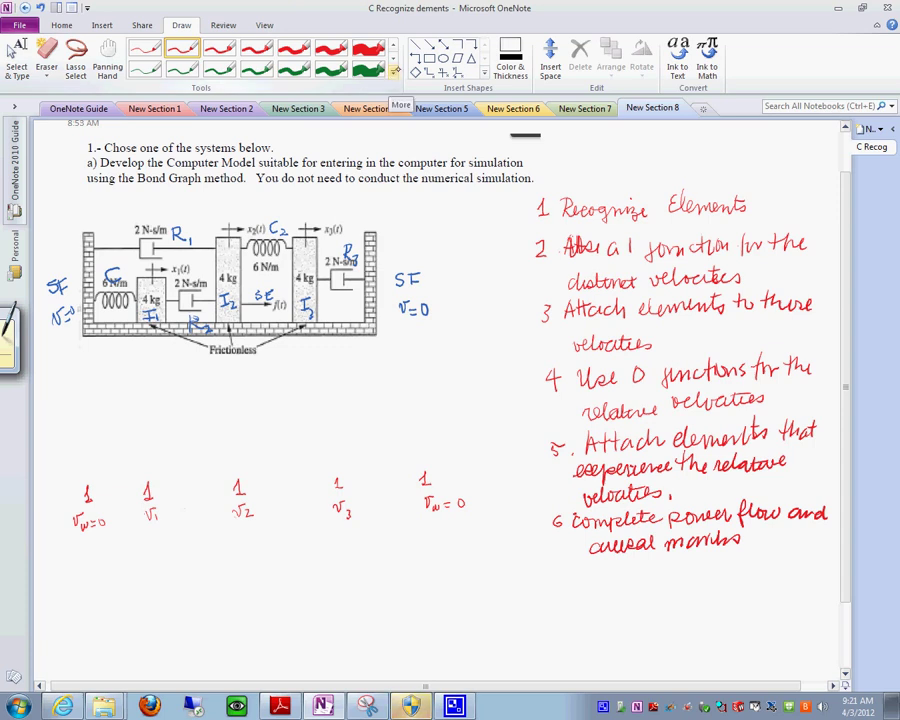
left_click(394, 72)
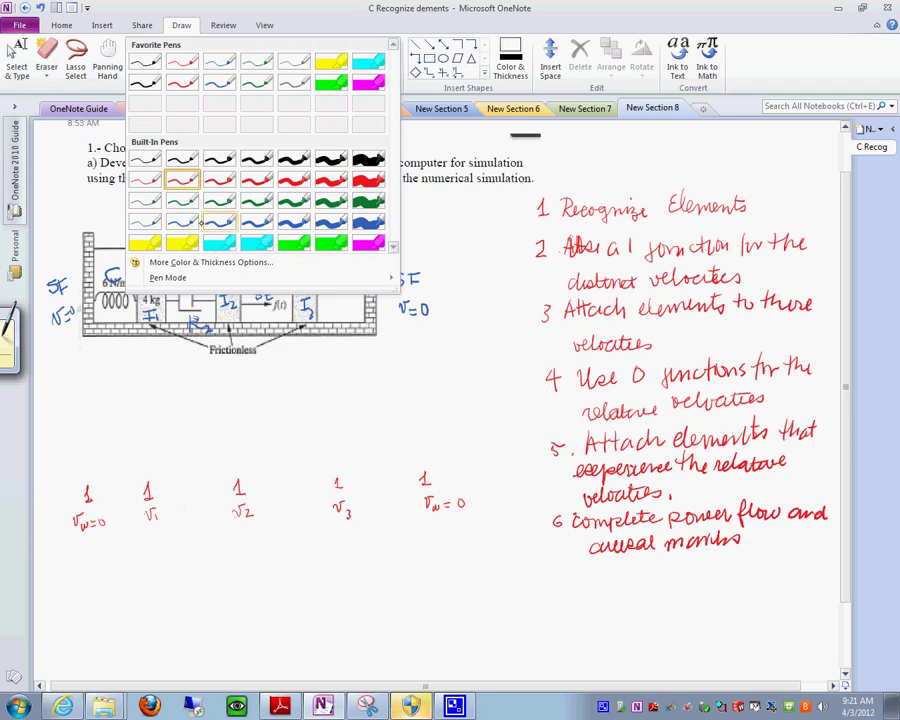
Step: Choose the thin blue built-in pen from the pens gallery
left_click(182, 223)
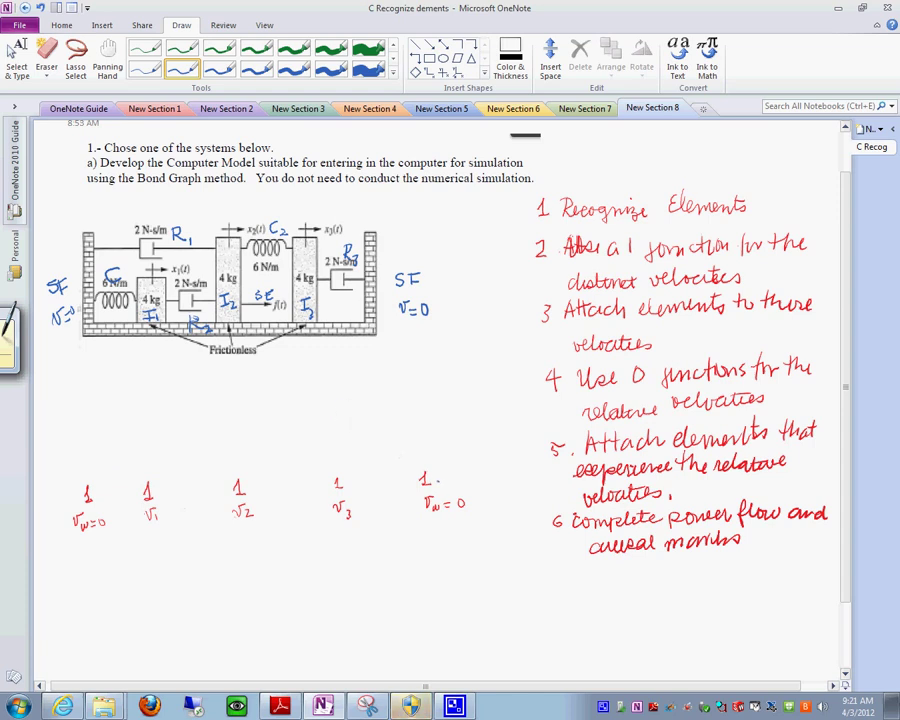
Step: Attach SF sources labelled v=0 to both outer wall junctions and start a bond up from v1
mouse_move(433, 479)
left_mouse_down()
mouse_move(494, 473)
mouse_move(498, 503)
mouse_move(530, 499)
left_mouse_up()
left_click_drag(524, 502, 535, 497)
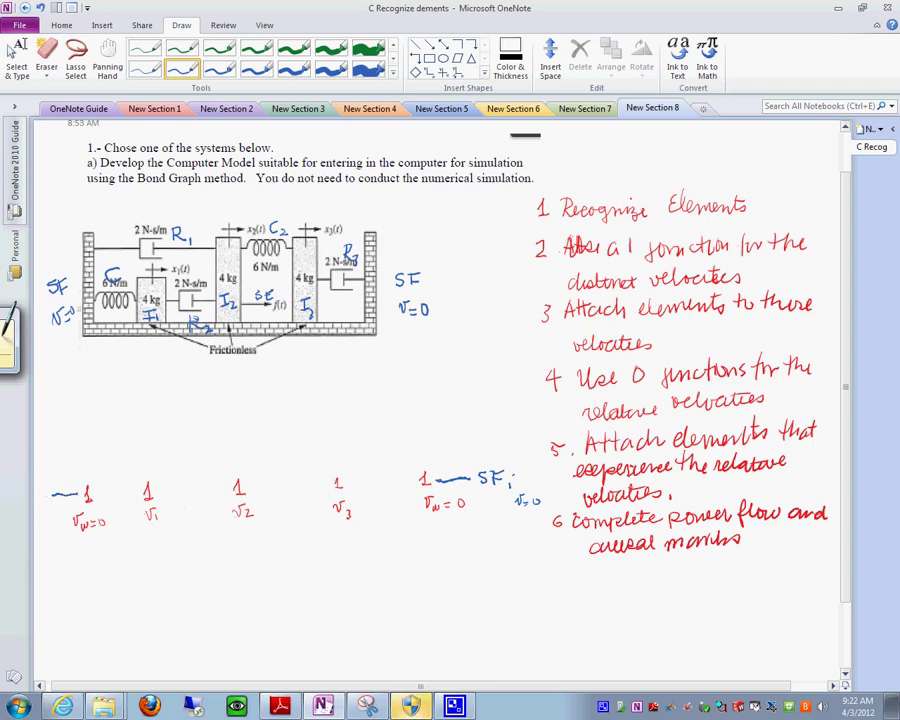
mouse_move(44, 483)
left_mouse_down()
mouse_move(36, 496)
mouse_move(51, 483)
mouse_move(47, 522)
mouse_move(50, 515)
left_mouse_up()
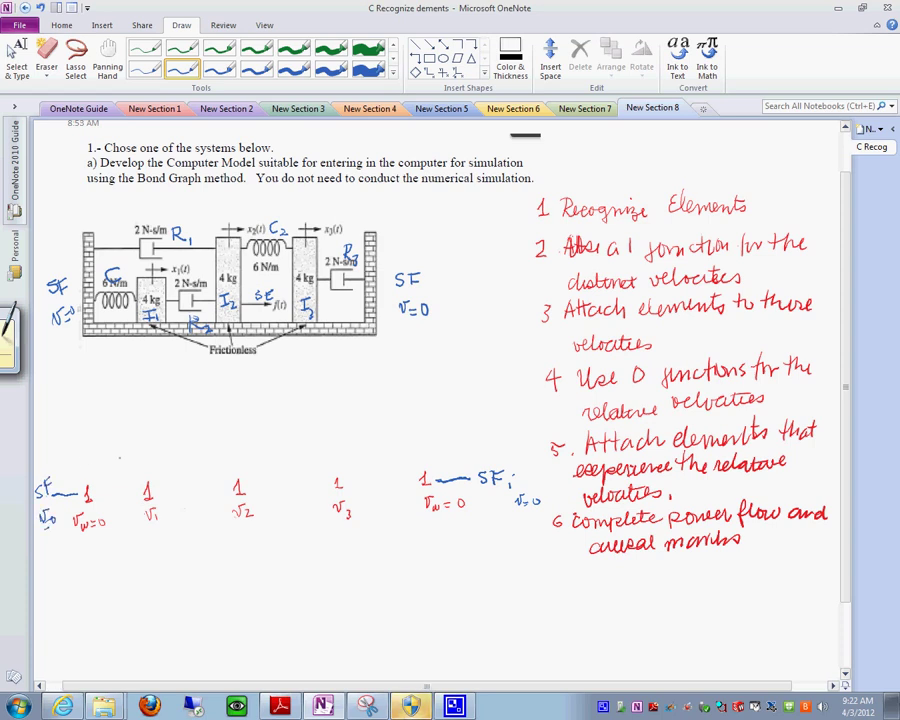
left_click_drag(148, 427, 148, 457)
Step: Write an I element labelled I1 above v1, then bond v2 up to another I element
mouse_move(140, 401)
left_mouse_down()
mouse_move(153, 401)
mouse_move(152, 414)
left_mouse_up()
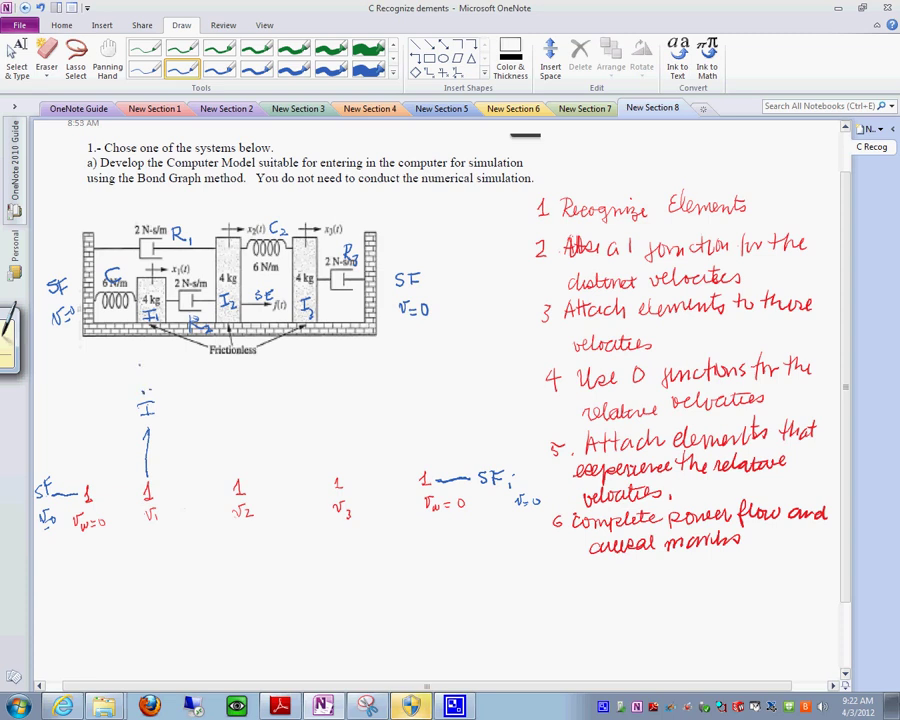
left_click_drag(141, 367, 151, 384)
mouse_move(239, 473)
left_mouse_down()
mouse_move(240, 426)
mouse_move(236, 432)
left_mouse_up()
left_click(235, 421)
mouse_move(231, 393)
left_mouse_down()
mouse_move(241, 393)
mouse_move(242, 406)
mouse_move(250, 375)
mouse_move(263, 377)
left_mouse_up()
Step: Bond v3 up to an I element labelled I3 and tick off steps 1 and 2
left_click_drag(337, 465, 339, 386)
left_click(336, 393)
left_click_drag(335, 387, 340, 400)
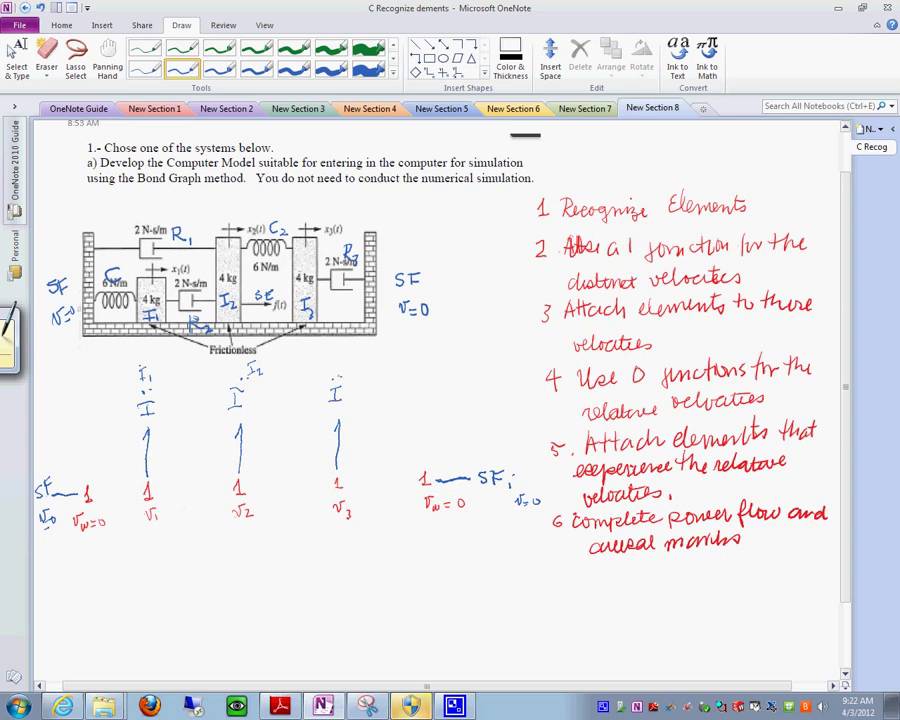
left_click_drag(337, 359, 345, 374)
mouse_move(509, 204)
left_mouse_down()
mouse_move(518, 201)
mouse_move(518, 239)
left_mouse_up()
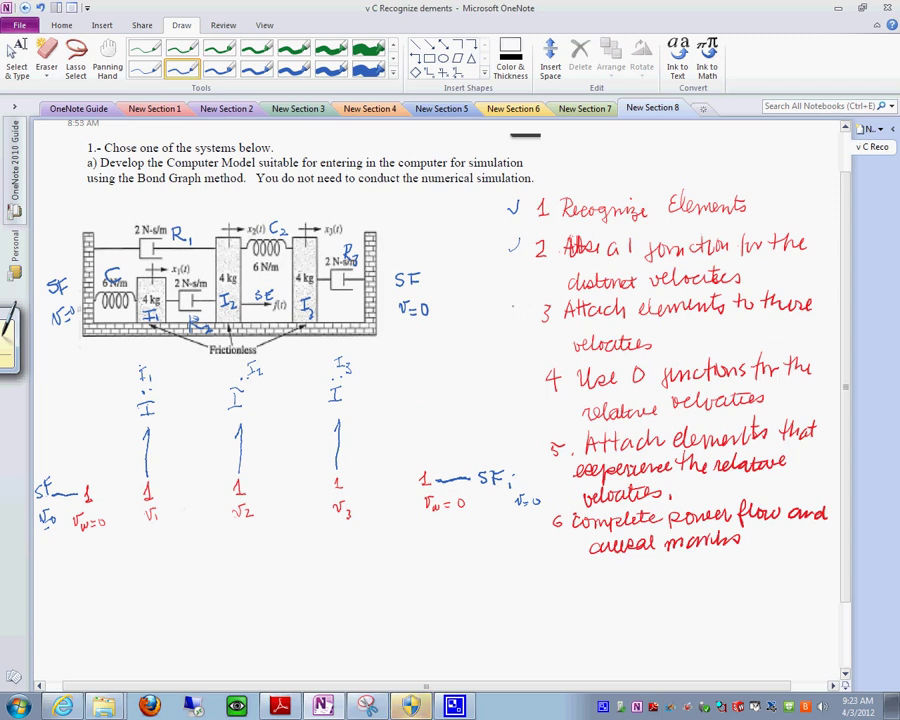
Step: Tick step 3 in the list and begin a 0-junction between the v1 and v2 junctions
left_click_drag(513, 303, 521, 300)
mouse_move(186, 487)
left_mouse_down()
mouse_move(183, 501)
mouse_move(187, 487)
left_mouse_up()
Step: Bond the new 0-junction to v2 and hang a 1-junction labelled v2−v1 below it
left_click_drag(200, 493, 224, 488)
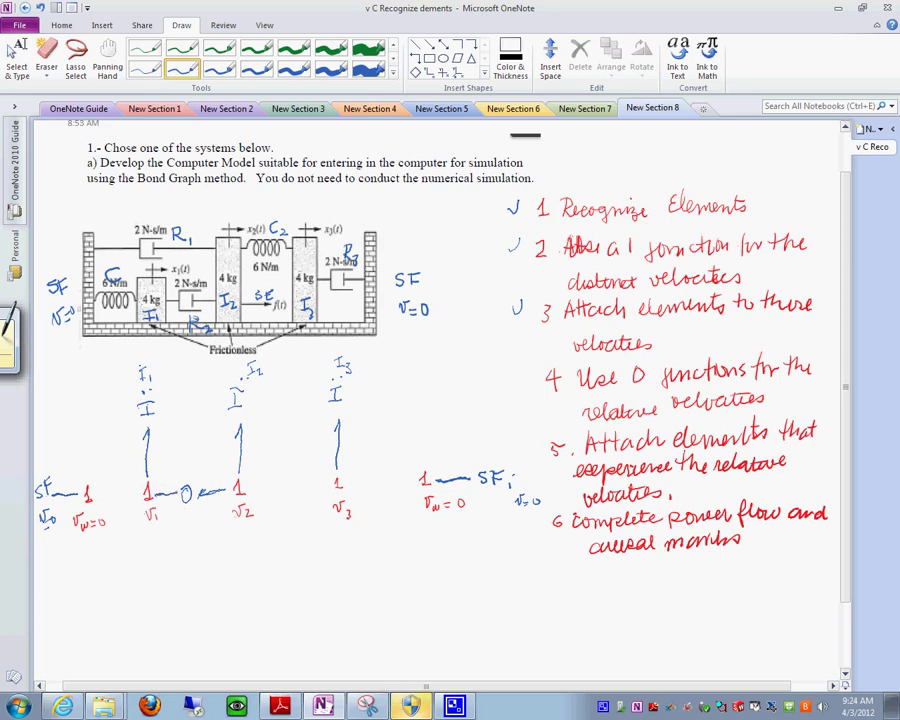
left_click(184, 510)
mouse_move(185, 512)
left_mouse_down()
mouse_move(182, 566)
mouse_move(229, 553)
left_mouse_up()
left_click(204, 561)
left_click_drag(232, 551, 234, 566)
Step: Add a 0-junction right of the left SF junction with a 1-junction labelled v1−vw below it
left_click_drag(110, 490, 124, 496)
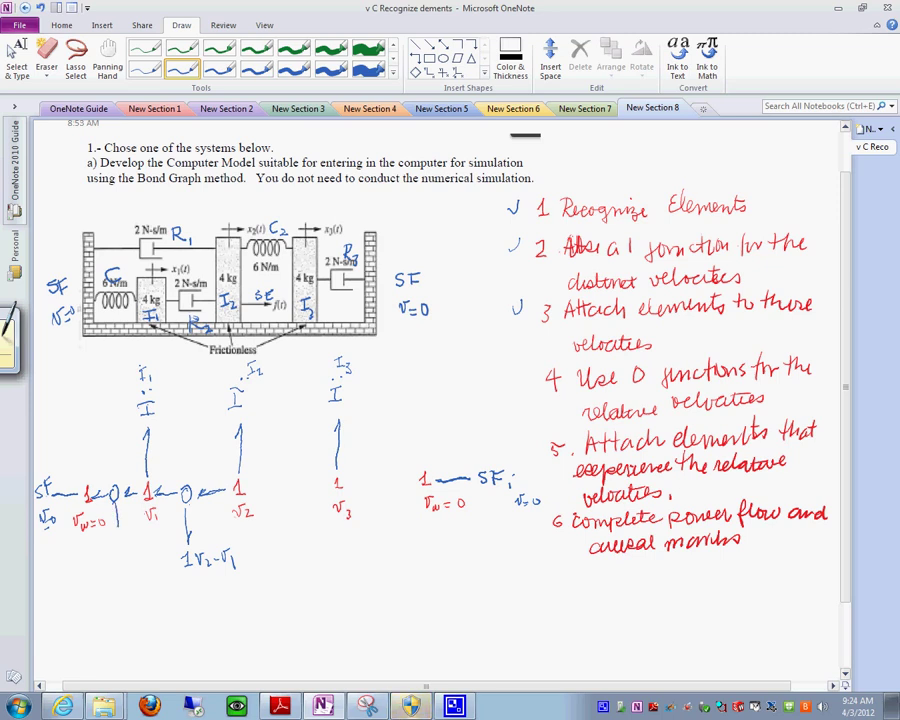
mouse_move(116, 500)
left_mouse_down()
mouse_move(118, 557)
mouse_move(130, 546)
mouse_move(143, 552)
left_mouse_up()
left_click_drag(145, 547, 159, 565)
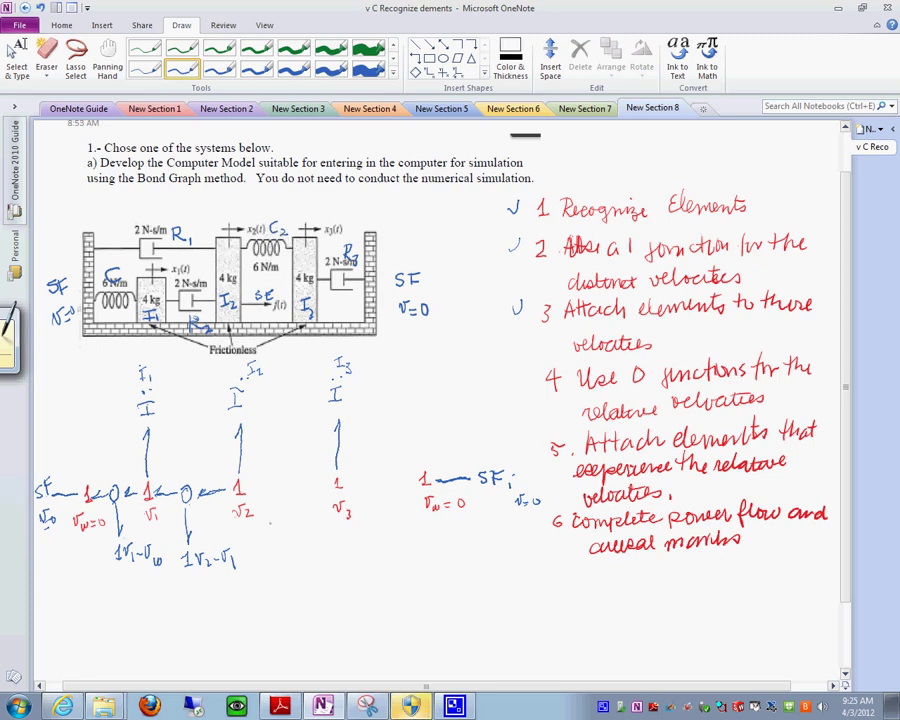
Step: Add 0-junctions feeding 1 v2−v3 and 1 v3−vw junctions, linked to the right SF, and tick step 4
mouse_move(286, 478)
left_mouse_down()
mouse_move(286, 491)
mouse_move(287, 479)
mouse_move(270, 485)
mouse_move(317, 481)
mouse_move(288, 514)
mouse_move(289, 548)
mouse_move(307, 548)
mouse_move(310, 537)
mouse_move(317, 553)
mouse_move(338, 549)
left_mouse_up()
left_click_drag(340, 546, 345, 558)
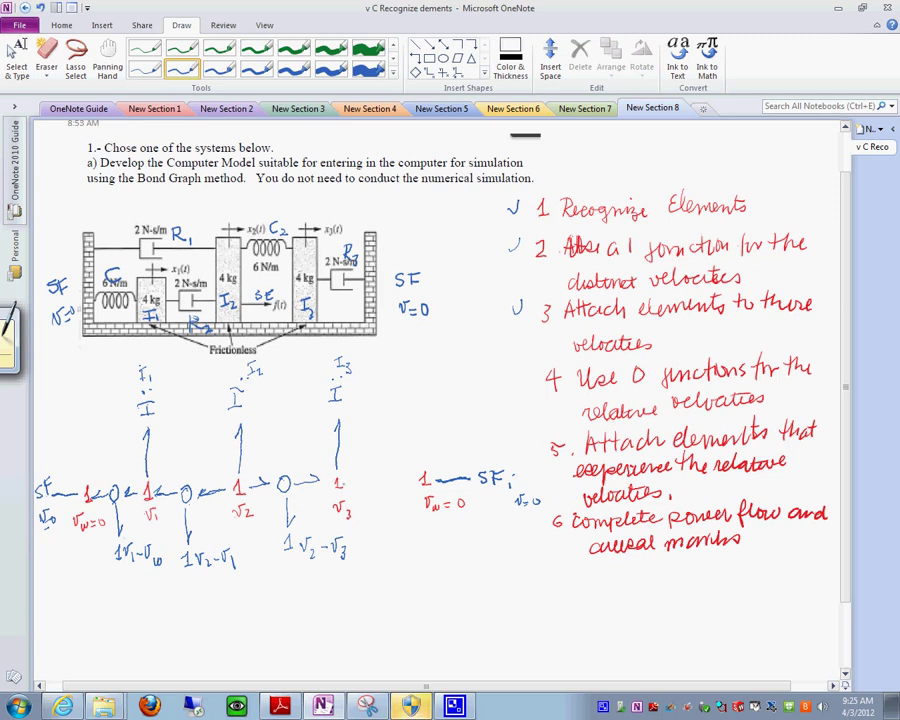
left_click_drag(381, 477, 404, 484)
mouse_move(347, 482)
left_mouse_down()
mouse_move(386, 489)
mouse_move(378, 477)
mouse_move(383, 548)
mouse_move(406, 546)
mouse_move(414, 561)
mouse_move(448, 558)
left_mouse_up()
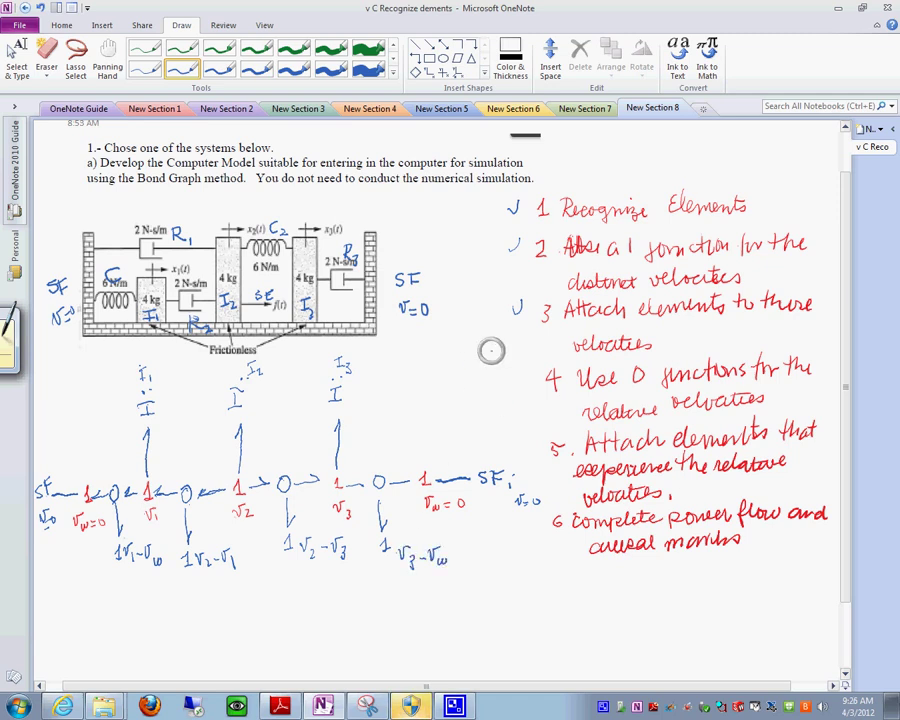
left_click_drag(517, 368, 527, 366)
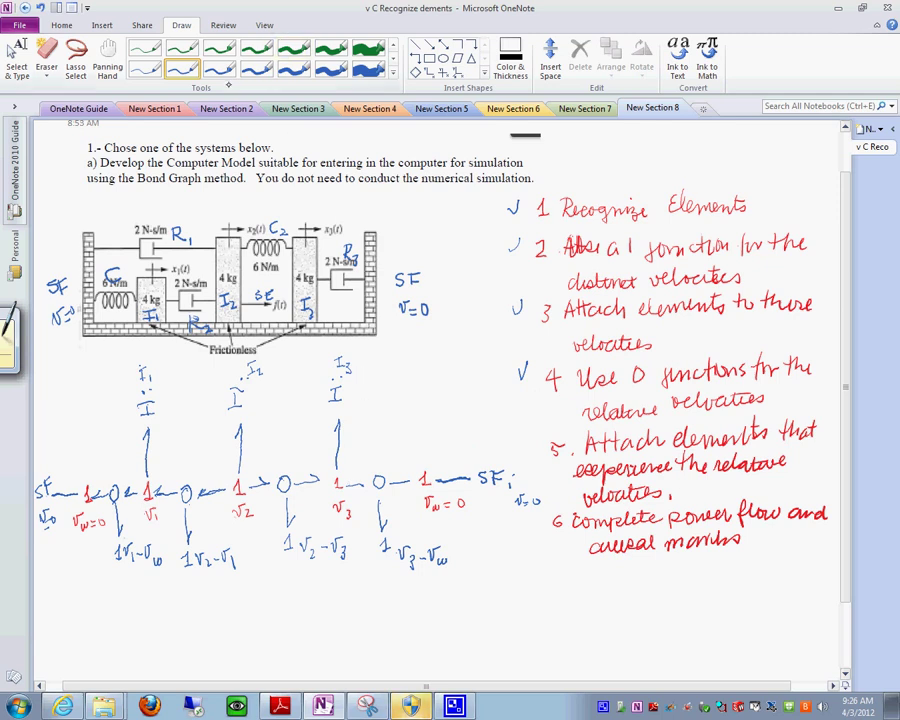
Step: In dark green ink, draw C and R bonds below the v1−vw and v2−v1 junctions
left_click(219, 47)
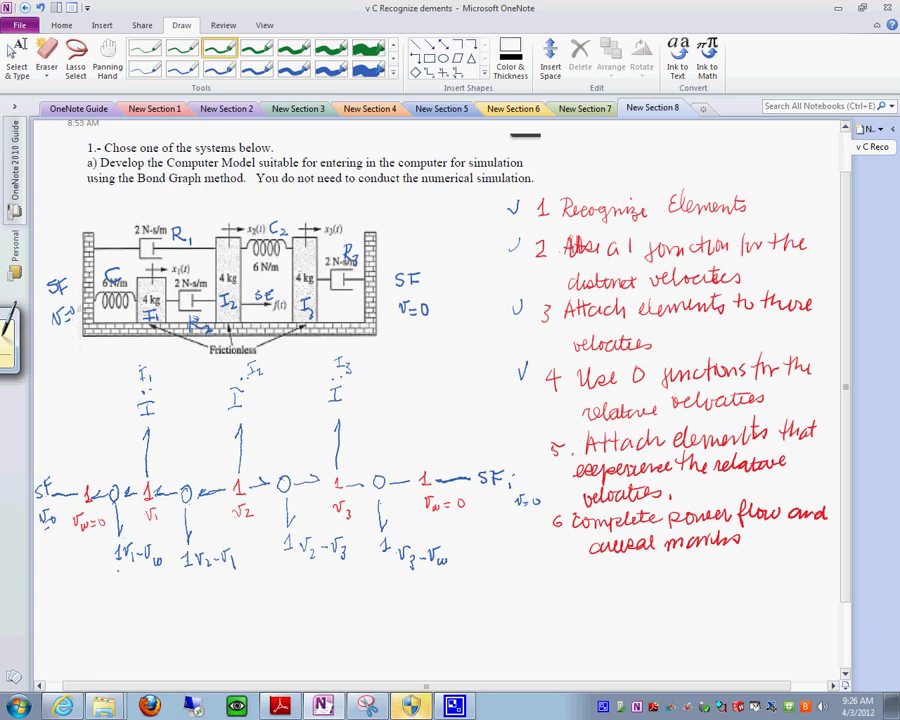
mouse_move(119, 567)
left_mouse_down()
mouse_move(121, 598)
mouse_move(127, 592)
mouse_move(115, 629)
mouse_move(127, 632)
left_mouse_up()
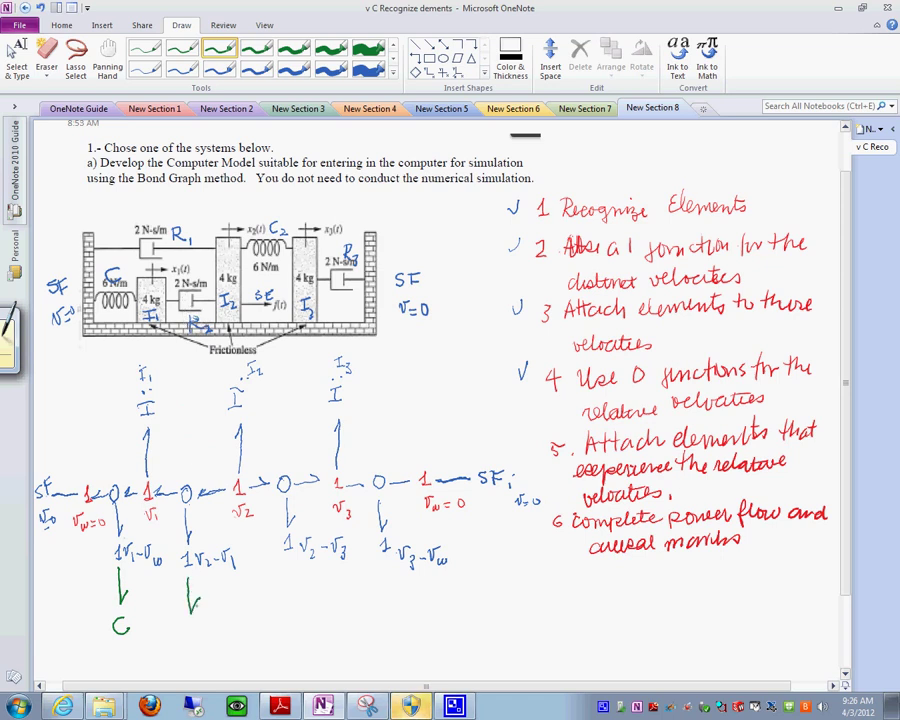
mouse_move(190, 574)
left_mouse_down()
mouse_move(189, 637)
mouse_move(200, 637)
left_mouse_up()
Step: Draw an SE source bonded into the v2 junction and write its force label
left_click_drag(250, 476, 289, 423)
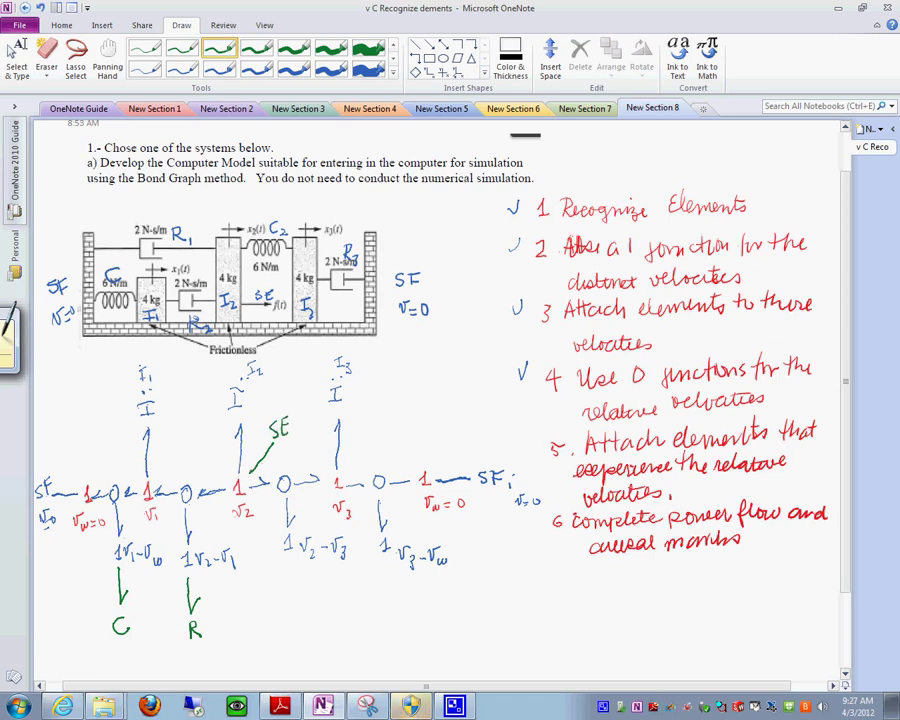
mouse_move(250, 459)
left_mouse_down()
mouse_move(249, 473)
mouse_move(261, 466)
left_mouse_up()
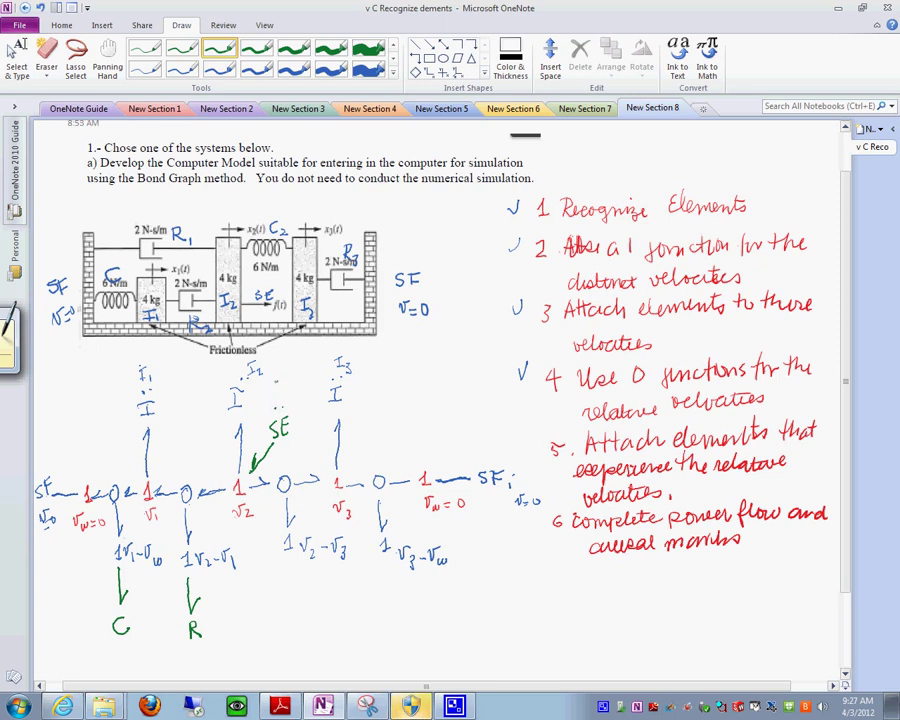
mouse_move(277, 383)
left_mouse_down()
mouse_move(277, 397)
mouse_move(284, 390)
left_mouse_up()
left_click_drag(283, 384, 290, 393)
left_click_drag(288, 385, 293, 390)
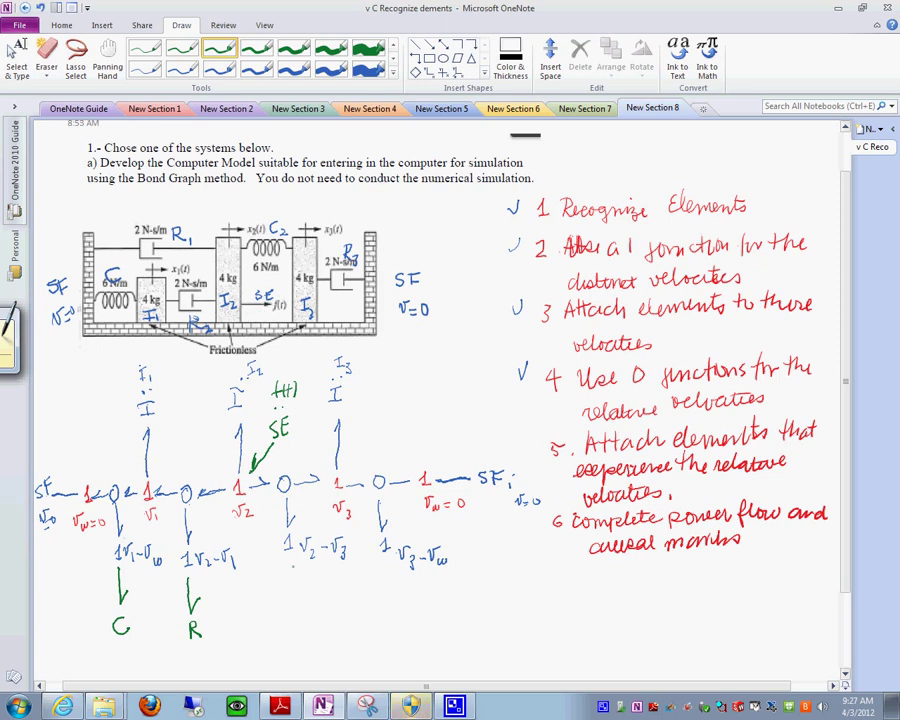
Step: Hang a C element labelled C2 below v2−v3 and label the earlier elements R2 and C1
left_click_drag(292, 560, 302, 630)
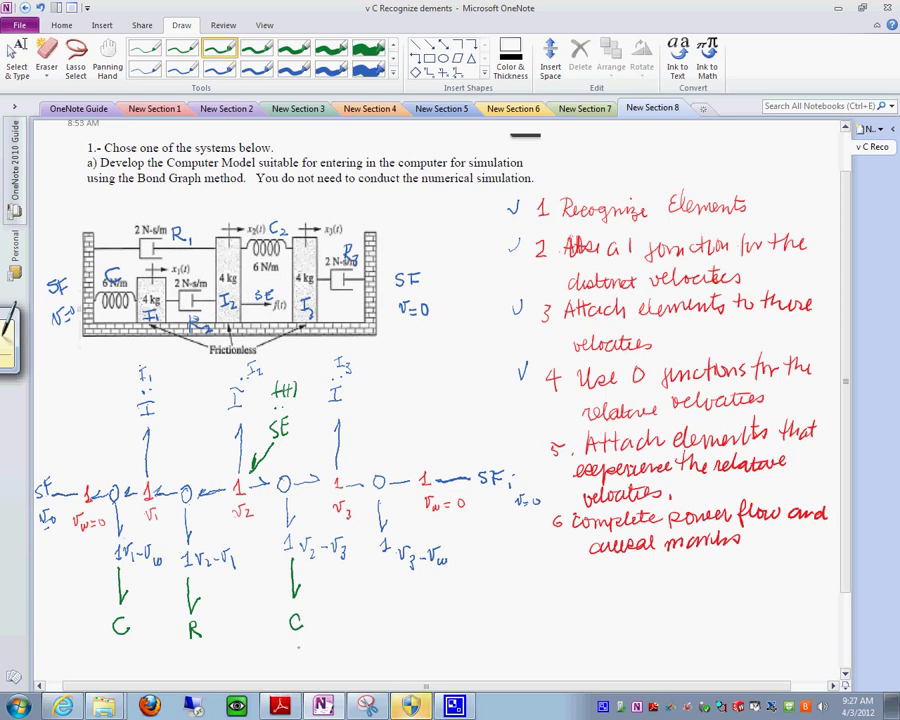
left_click(300, 650)
mouse_move(308, 655)
left_mouse_down()
mouse_move(304, 665)
mouse_move(316, 665)
left_mouse_up()
left_click_drag(203, 658, 218, 672)
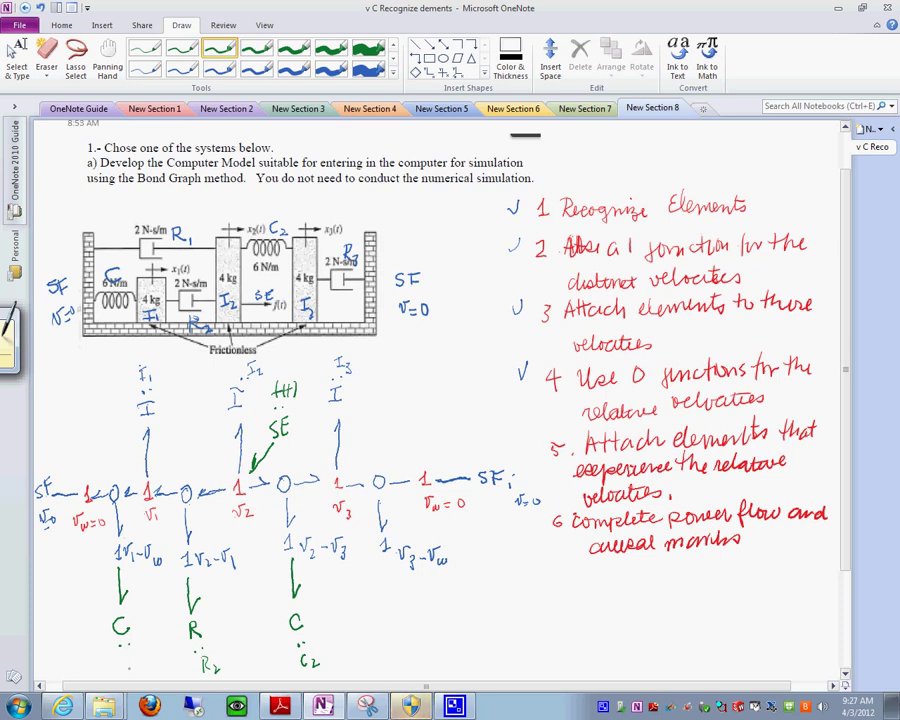
left_click_drag(119, 657, 130, 664)
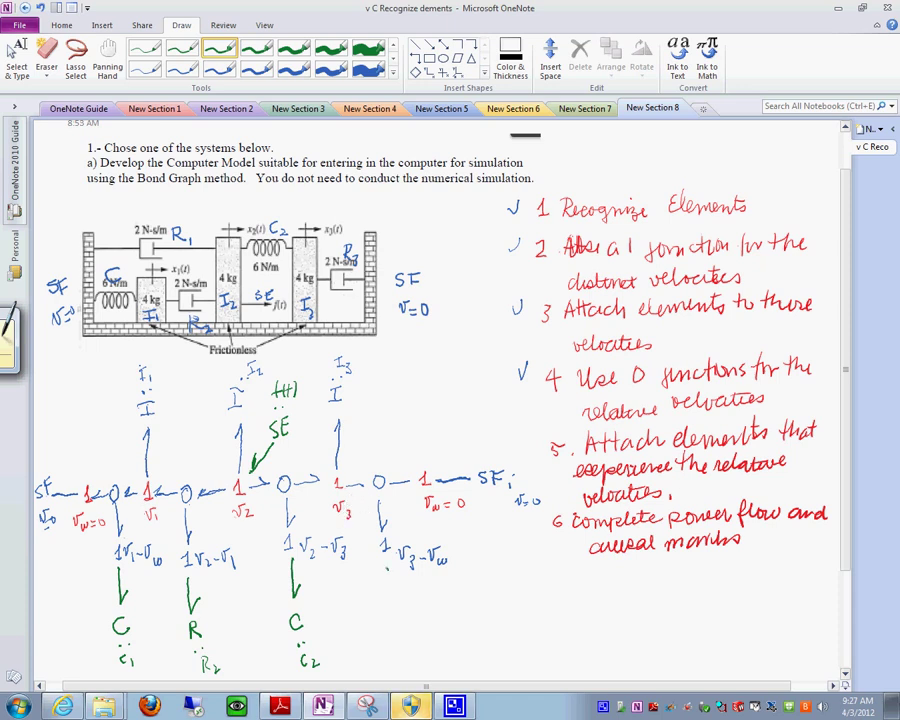
Step: Draw a green bond down from the 1 v3−vw junction ending in an R element
left_click_drag(388, 570, 400, 586)
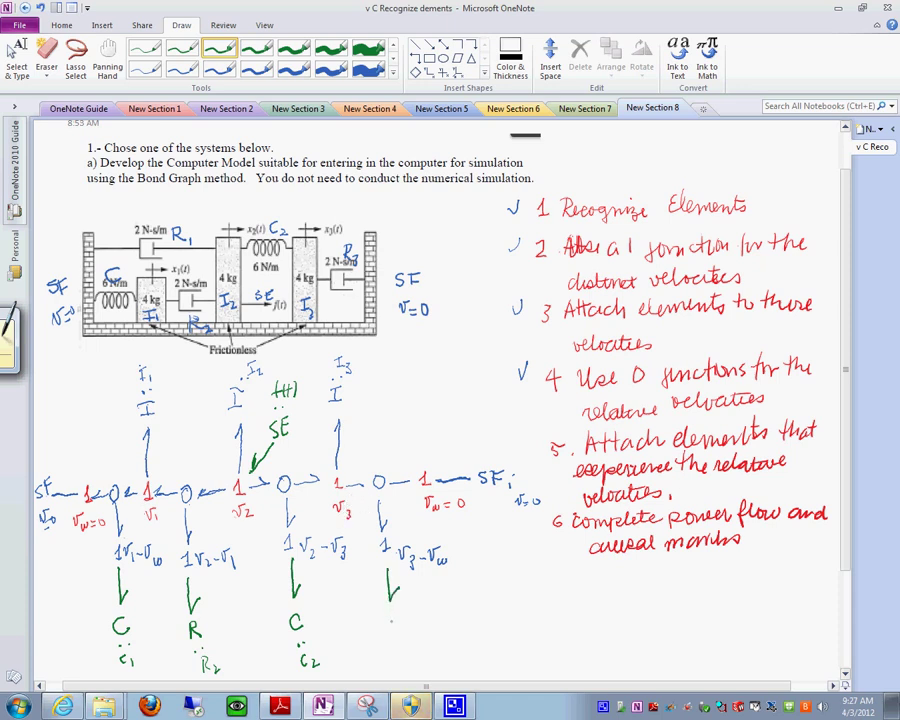
left_click_drag(392, 637, 403, 636)
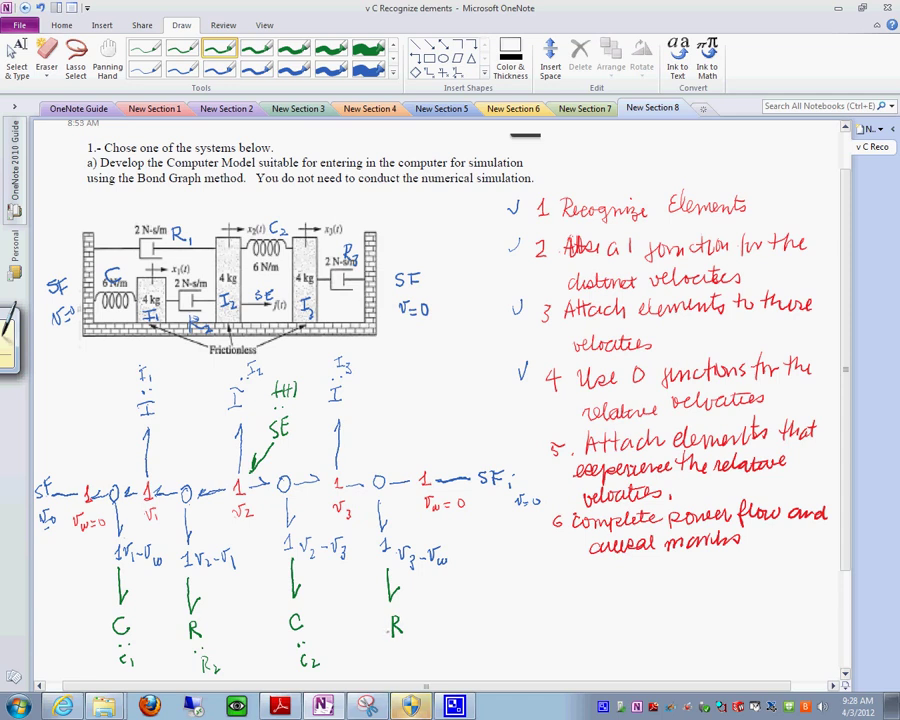